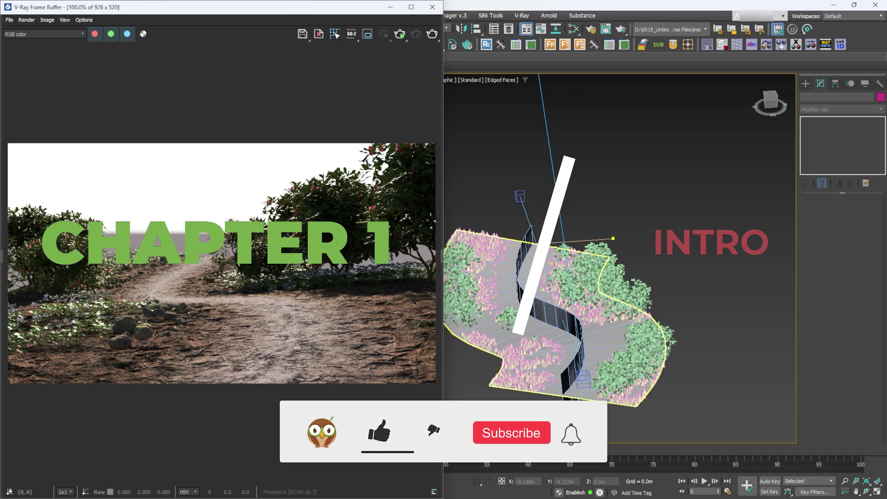
Enter vertex editing on baseSpline and move its second vertex sideways to bend the path
middle_click_drag(658, 281, 550, 281, "alt")
left_click(558, 229)
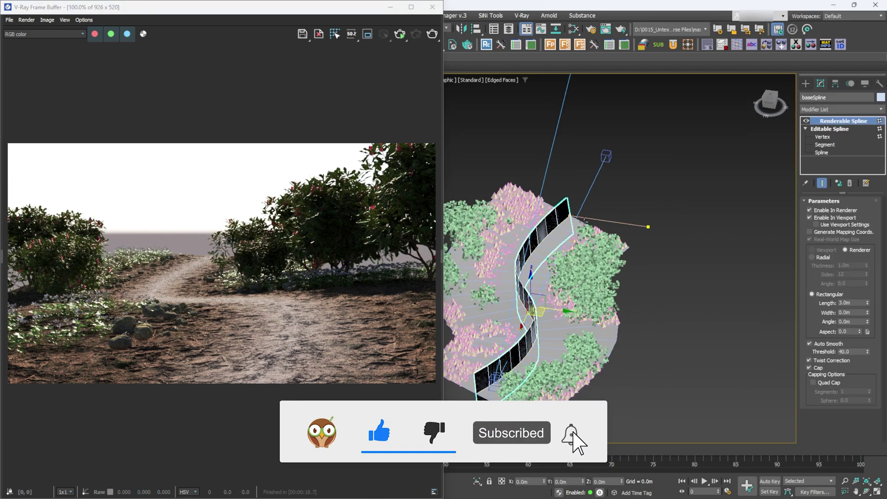
left_click(823, 137)
left_click(525, 331)
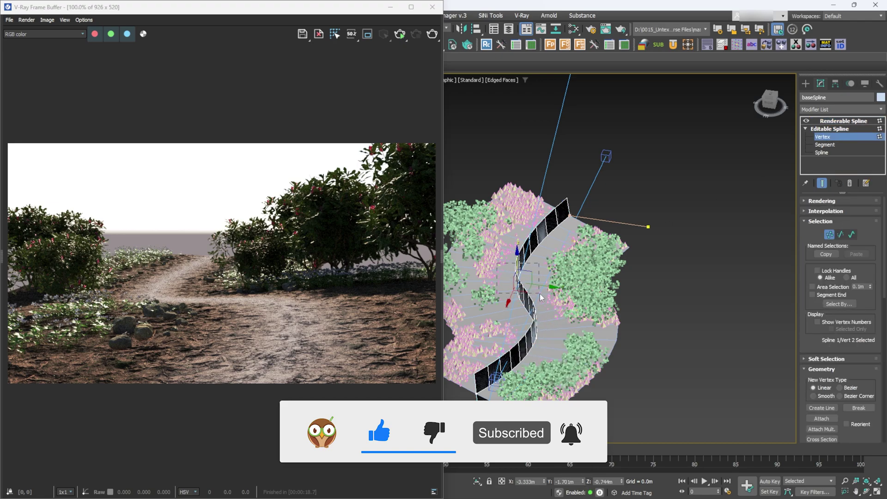
middle_click_drag(524, 330, 557, 291, "alt")
left_click_drag(558, 282, 621, 260)
Move the third and fourth vertices of baseSpline to curve the near end of the path, and start the interactive render
left_click_drag(556, 324, 595, 363)
middle_click_drag(596, 363, 568, 346, "alt")
left_click_drag(568, 346, 534, 348)
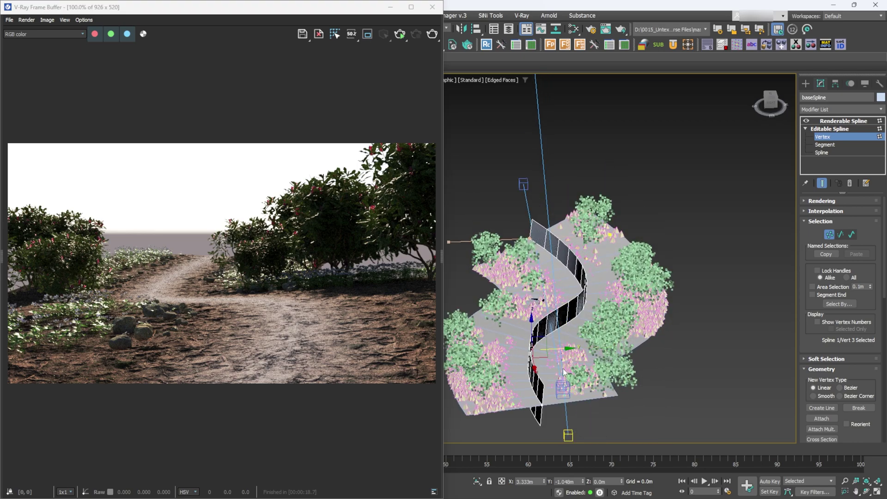
left_click(544, 408)
left_click_drag(585, 411, 601, 407)
left_click(400, 35)
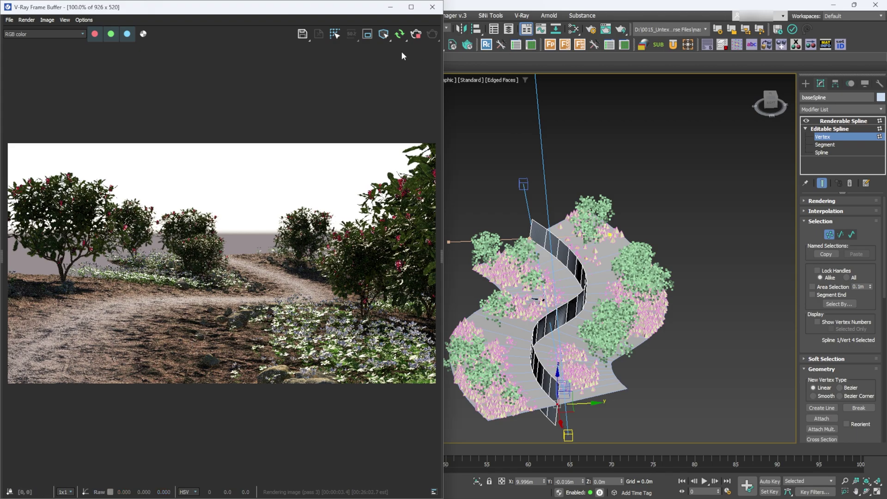
left_click_drag(350, 4, 350, 50)
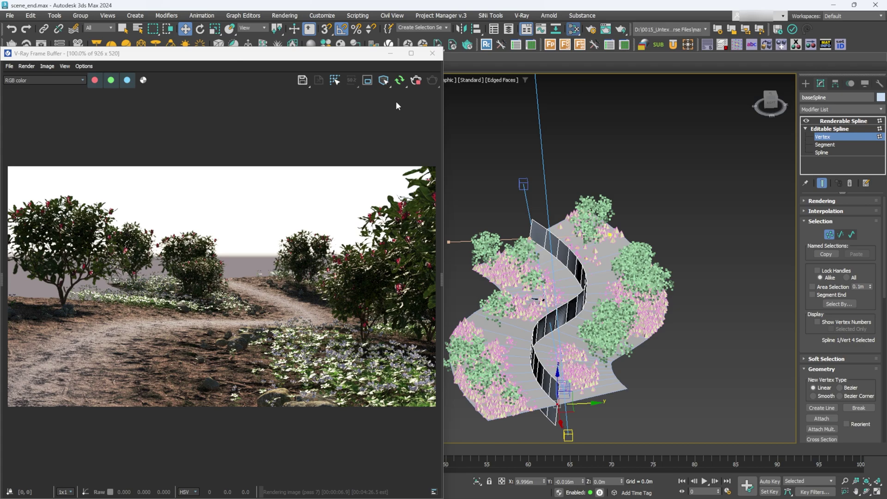
Set the distance of the VRayDistanceTex map (Map #4) in the Slate Material Editor to 2.0
key("m")
middle_click_drag(587, 322, 566, 271)
scroll(579, 280, "up", 2)
middle_click_drag(556, 240, 498, 262)
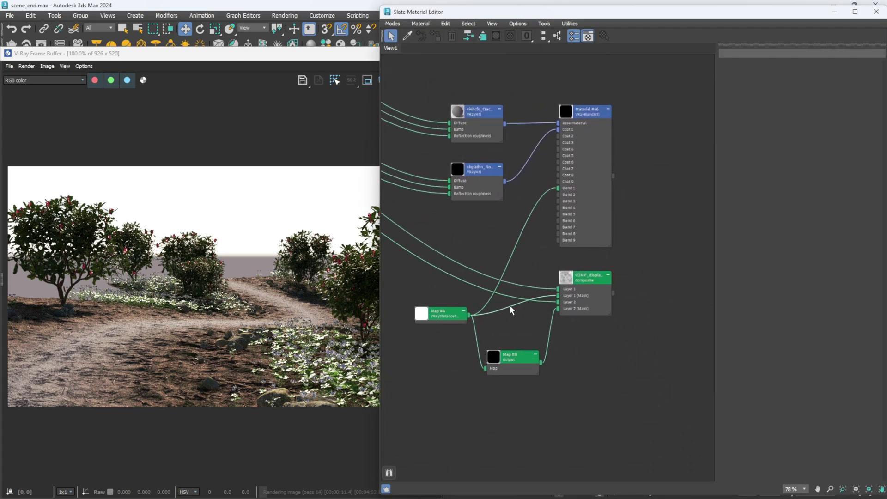
double_click(440, 311)
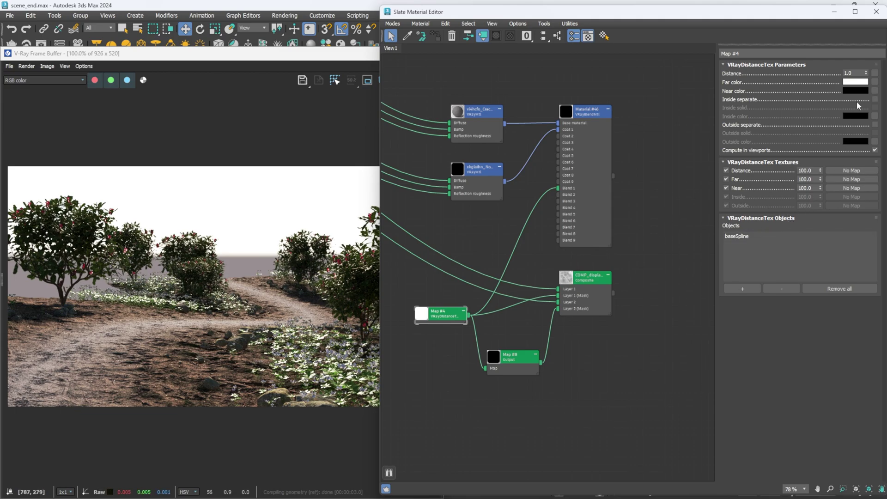
double_click(840, 72)
type("2")
key("Return")
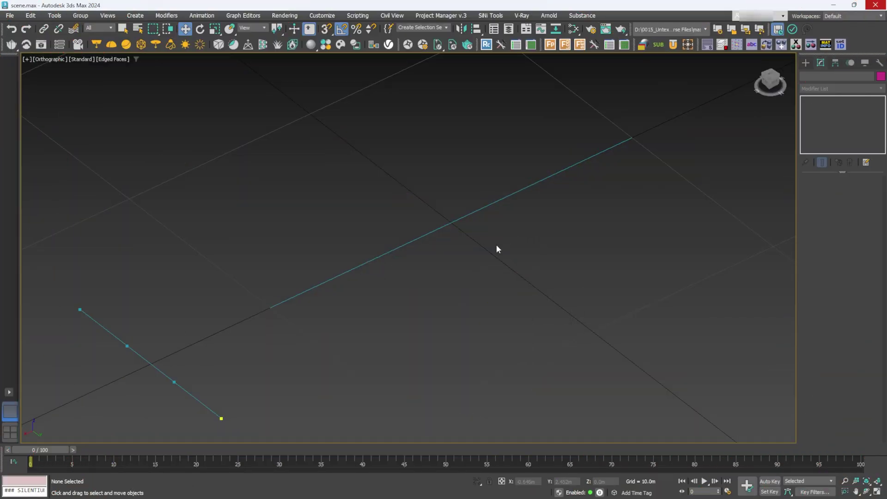
middle_click_drag(497, 249, 543, 251)
left_click_drag(447, 170, 488, 216)
key("1")
key("1")
middle_click_drag(159, 331, 248, 318, "alt")
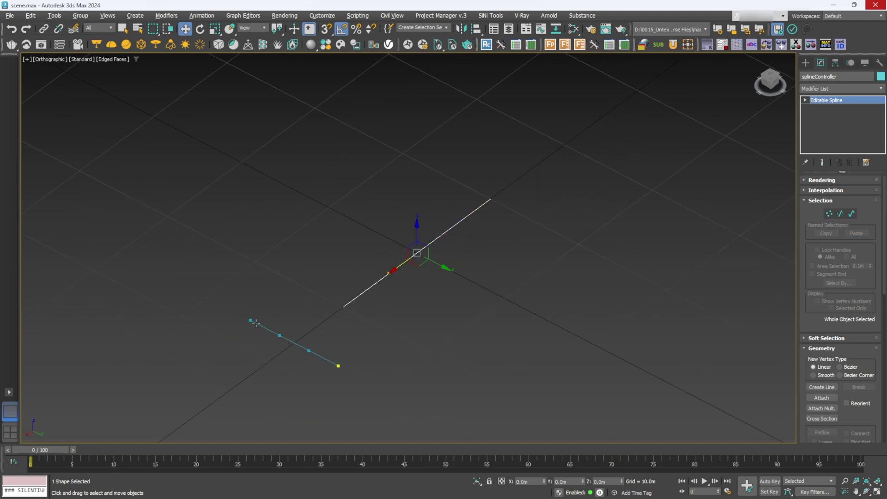
middle_click_drag(456, 292, 440, 265, "alt")
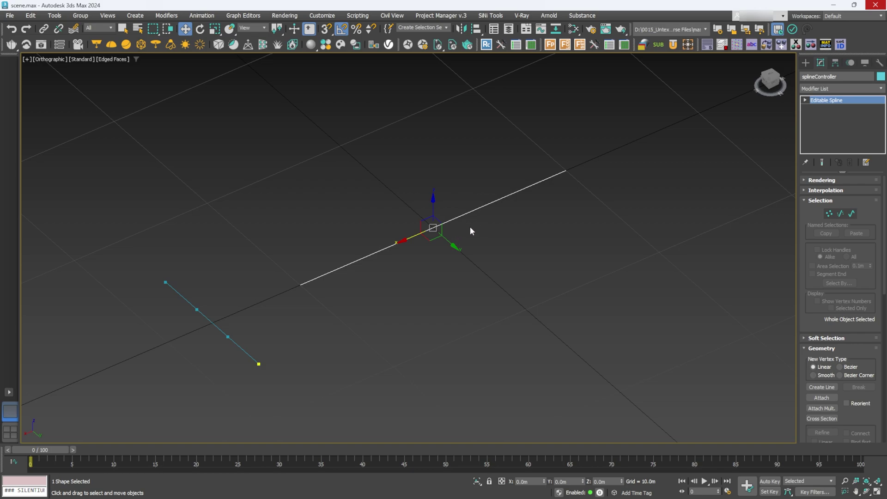
Clone splineController as a Reference, placed about 9 m away in the negative Y direction
middle_click_drag(511, 219, 499, 265, "alt")
left_click_drag(500, 266, 348, 158, "shift")
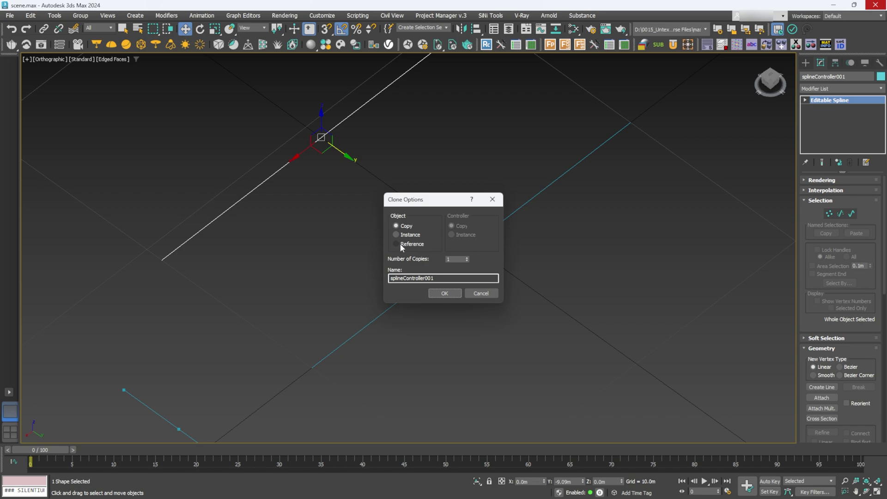
left_click(401, 243)
left_click(448, 295)
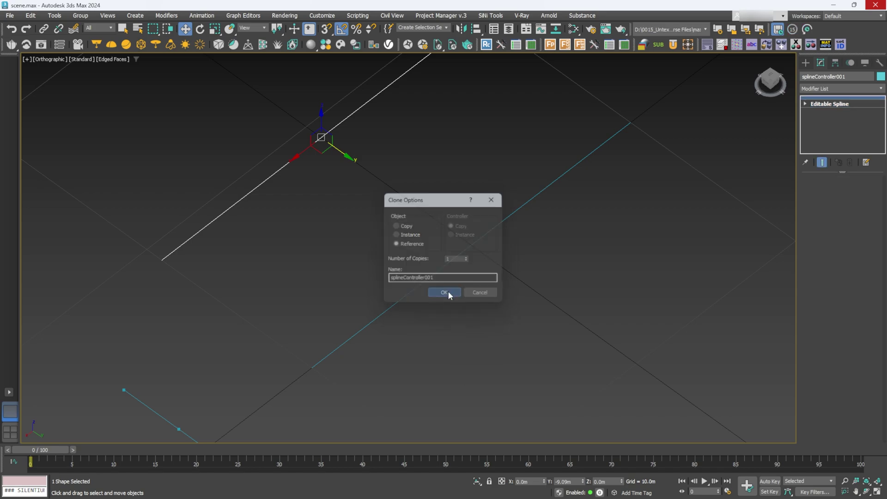
middle_click_drag(539, 250, 506, 270)
scroll(497, 263, "down", 3)
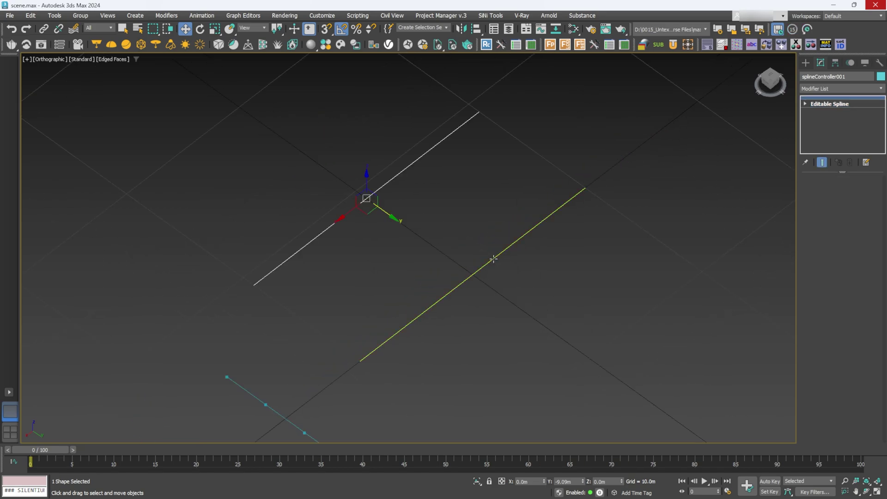
Try moving a vertex of the original splineController to test the referenced clone, and undo the move
left_click(493, 259)
key("1")
left_click_drag(459, 233, 518, 252)
key("ctrl+z")
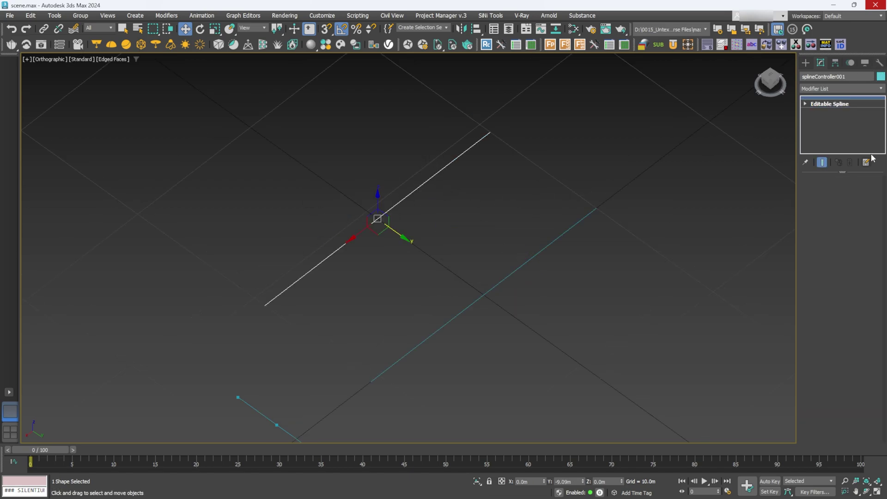
Apply a Sweep modifier to the clone splineController001 as a test, and undo it
left_click(852, 89)
type("swe")
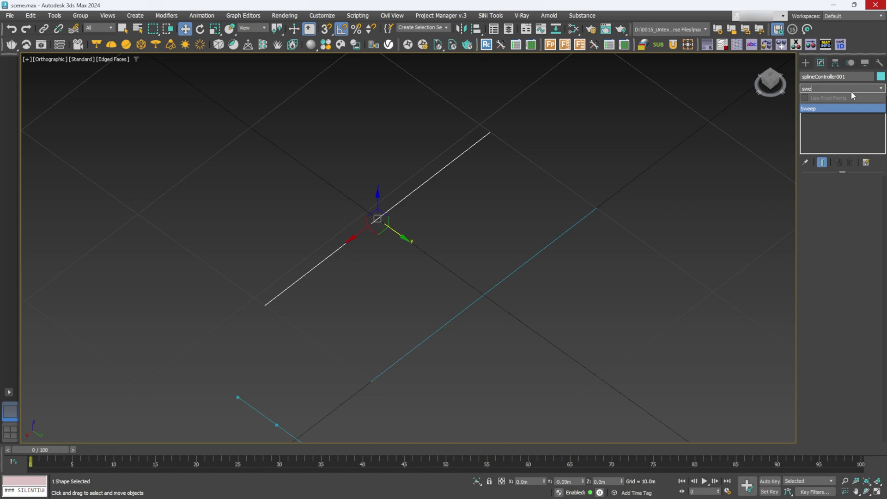
key("Return")
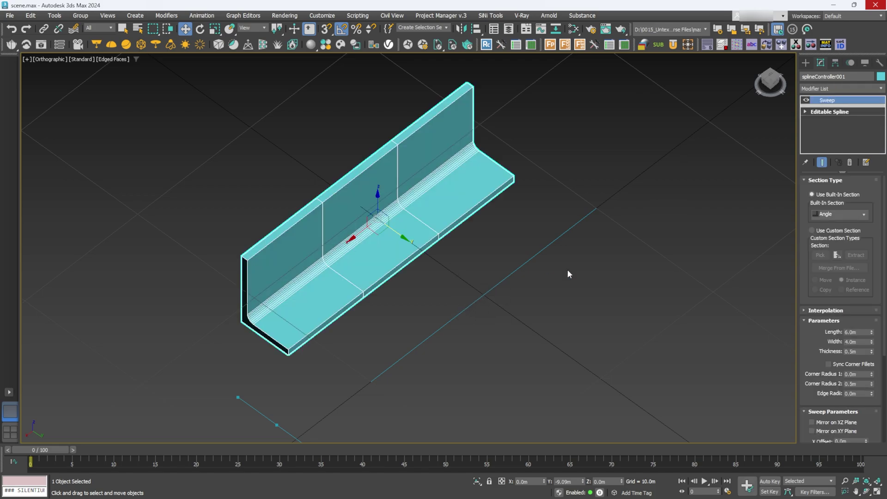
middle_click_drag(511, 258, 532, 239, "alt")
key("ctrl+z")
left_click_drag(503, 223, 528, 249)
Apply a Sweep modifier to the original splineController to test inheritance by the reference, and undo it
left_click(857, 90)
type("swe")
key("Return")
middle_click_drag(637, 243, 441, 217, "alt")
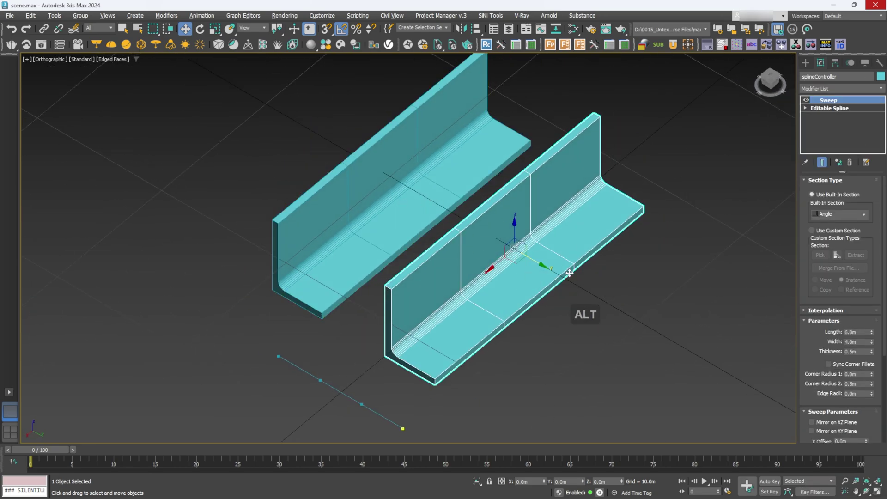
key("ctrl+z")
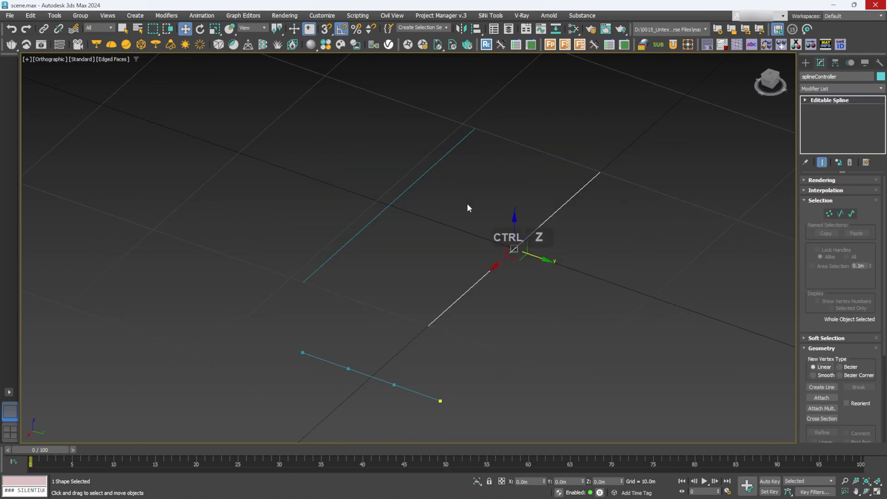
Add a Sweep modifier to the referenced clone splineController001
left_click(390, 204)
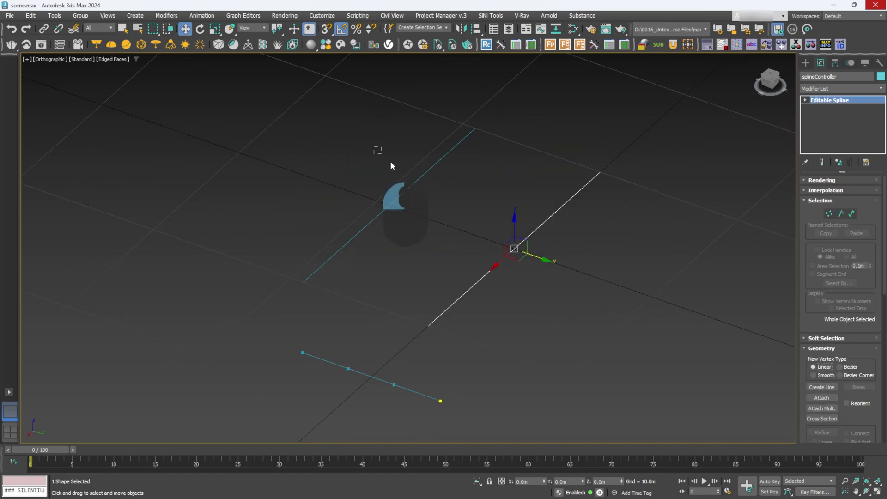
left_click(837, 91)
type("sw")
key("Return")
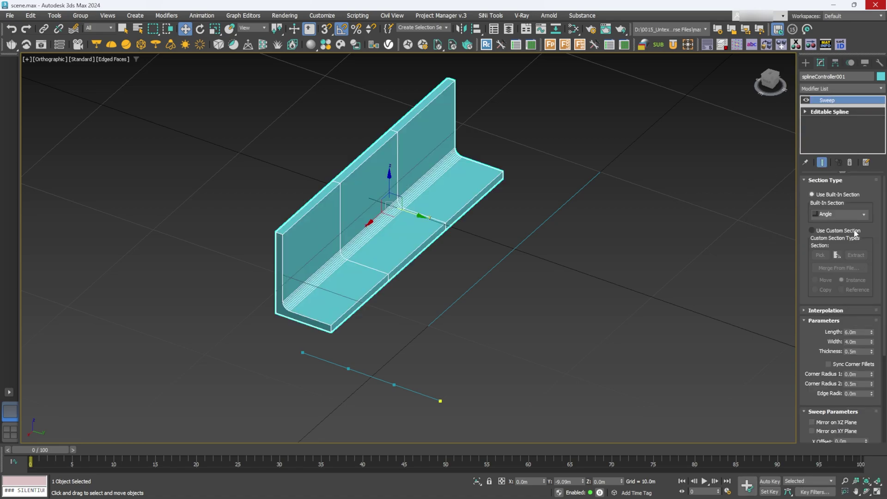
Switch the Sweep to a custom section and pick splineShape as its profile
left_click(839, 230)
middle_click_drag(690, 276, 646, 282, "alt")
middle_click_drag(317, 343, 335, 307)
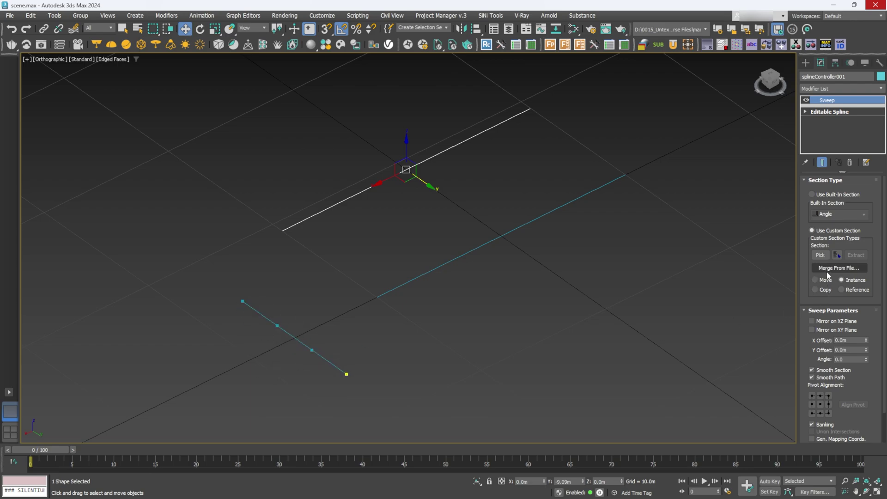
left_click(820, 255)
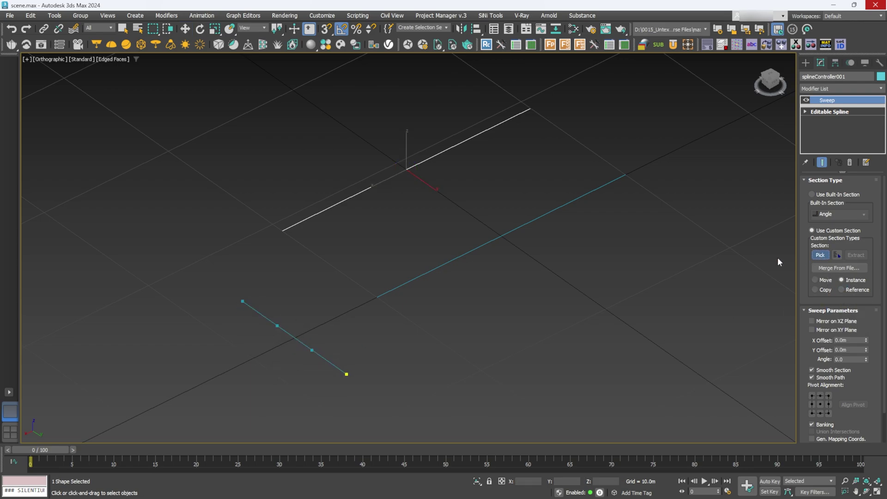
left_click(296, 337)
Snap the swept surface along Y onto the original spline at the grid origin
mouse_move(415, 260)
middle_mouse_down("alt")
mouse_move(468, 221)
mouse_move(432, 265)
middle_mouse_up("alt")
middle_click_drag(491, 239, 470, 280)
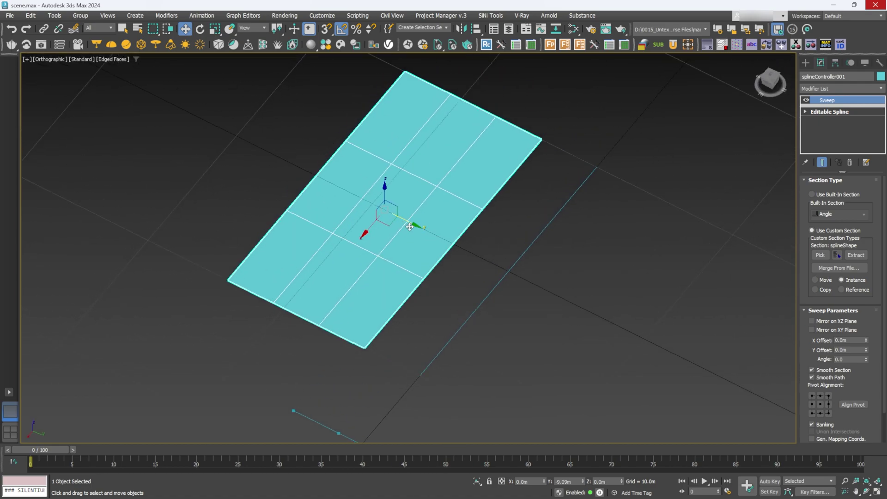
left_click_drag(414, 224, 506, 270)
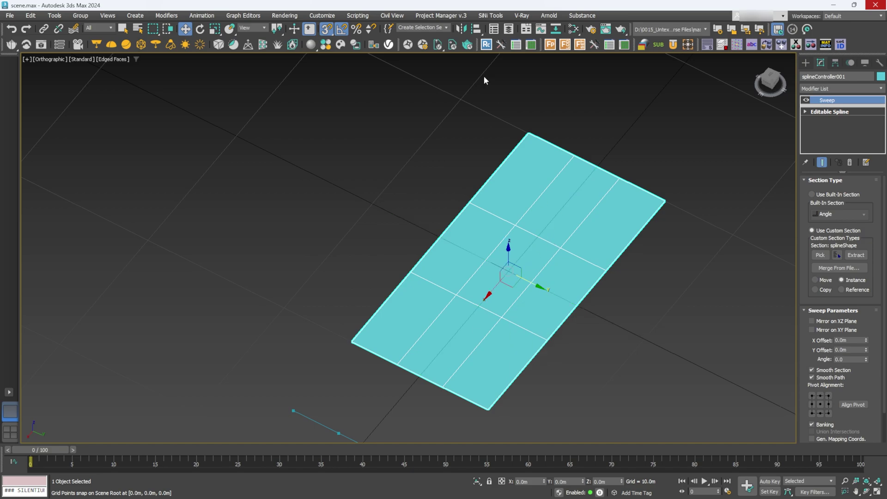
Open the Layer Explorer, expand the 02_MODEL layer and select splineController
left_click(507, 30)
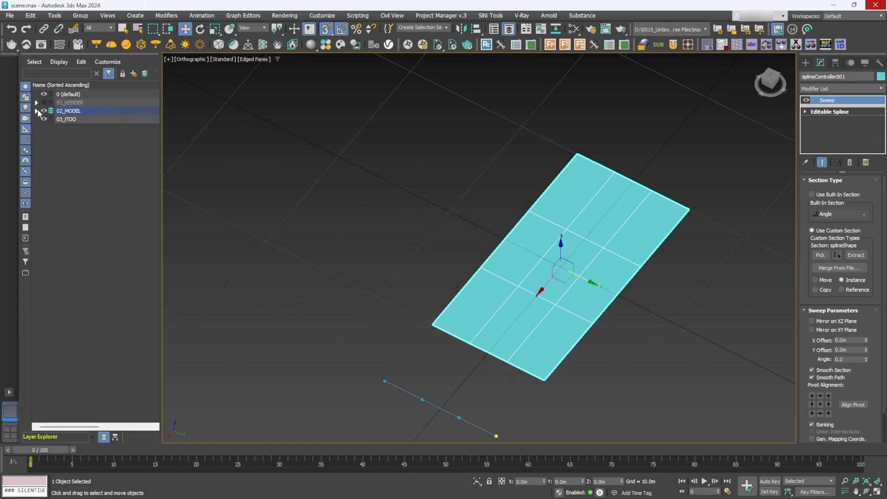
left_click(36, 111)
left_click(87, 122)
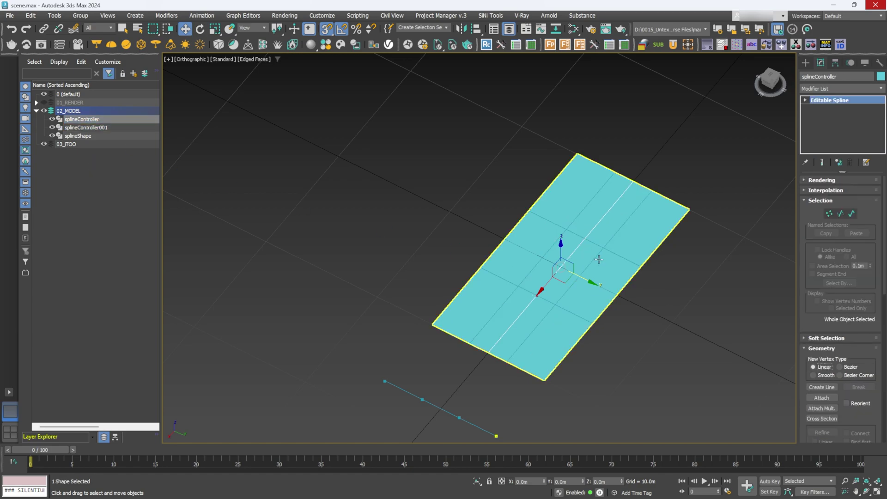
Try bending the swept surface by moving the vertices of splineController, and restore the straight spline
key("1")
left_click_drag(615, 252, 575, 229)
middle_click_drag(571, 233, 507, 250, "alt")
mouse_move(507, 249)
left_mouse_down()
mouse_move(520, 260)
mouse_move(512, 264)
left_mouse_up()
middle_click_drag(512, 264, 767, 123, "alt")
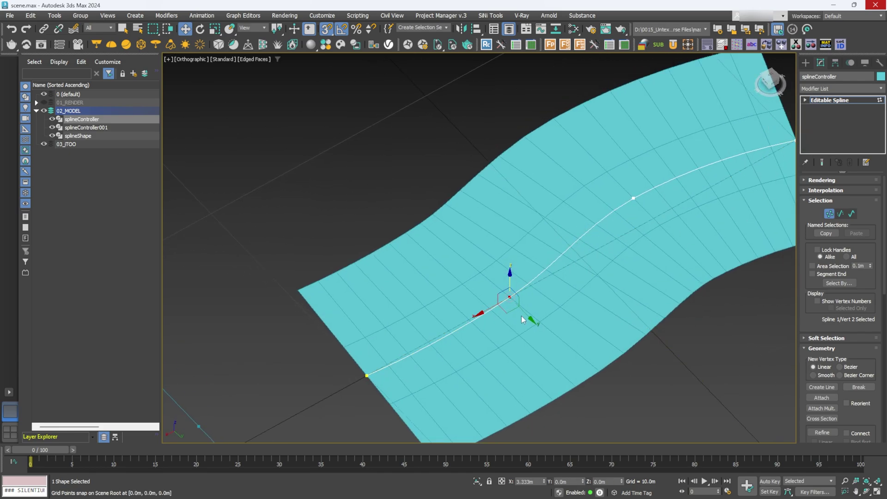
left_click_drag(533, 320, 486, 262)
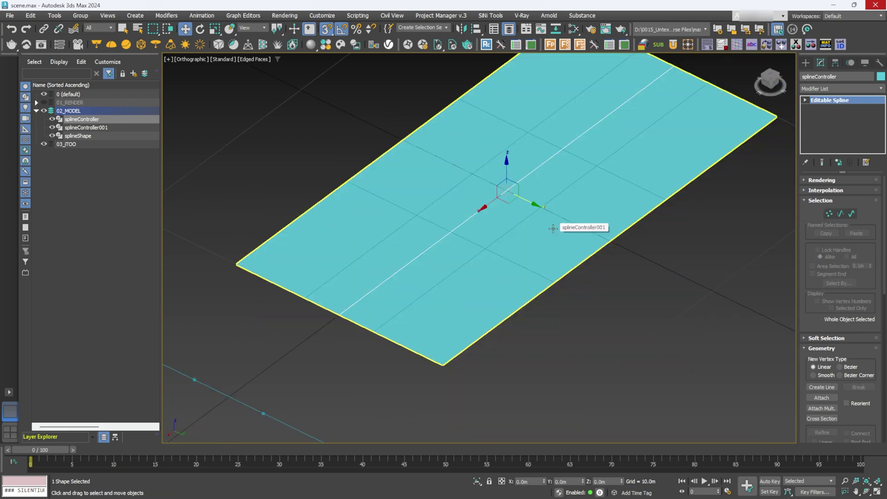
middle_click_drag(567, 192, 551, 234)
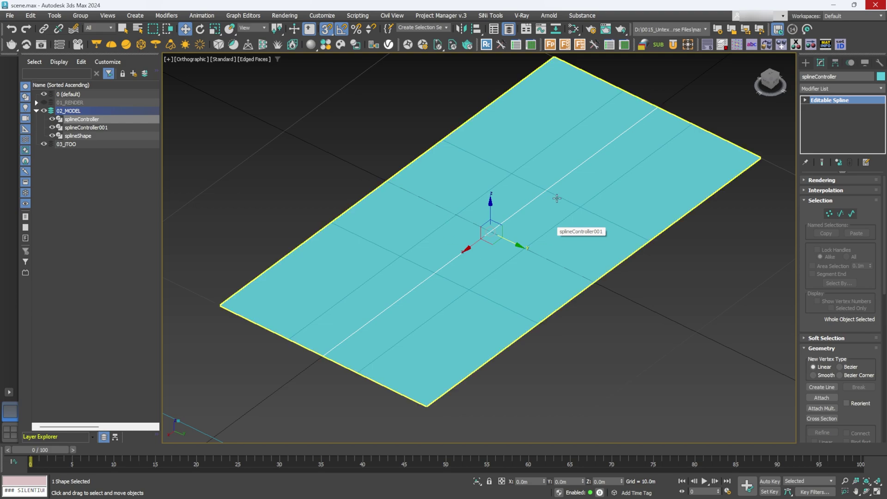
middle_click_drag(555, 226, 559, 99, "alt")
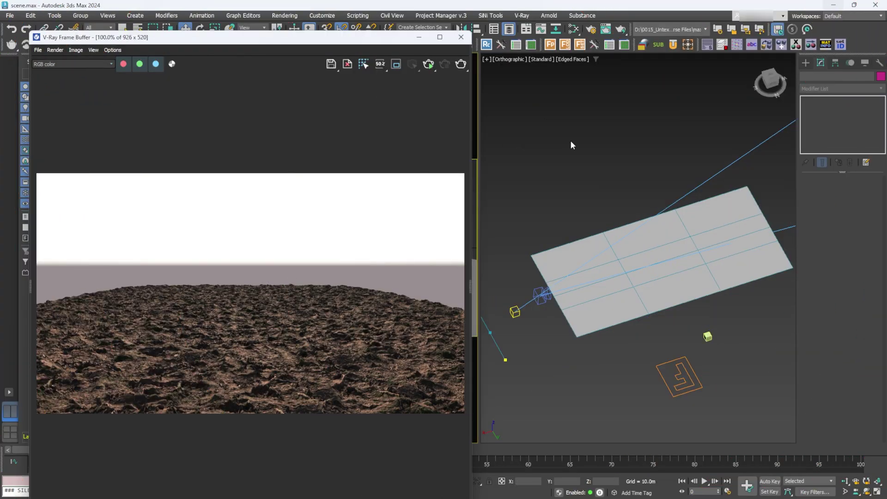
Check the objects list of the VRayDistanceTex map in the Slate Material Editor, and close the editor
key("m")
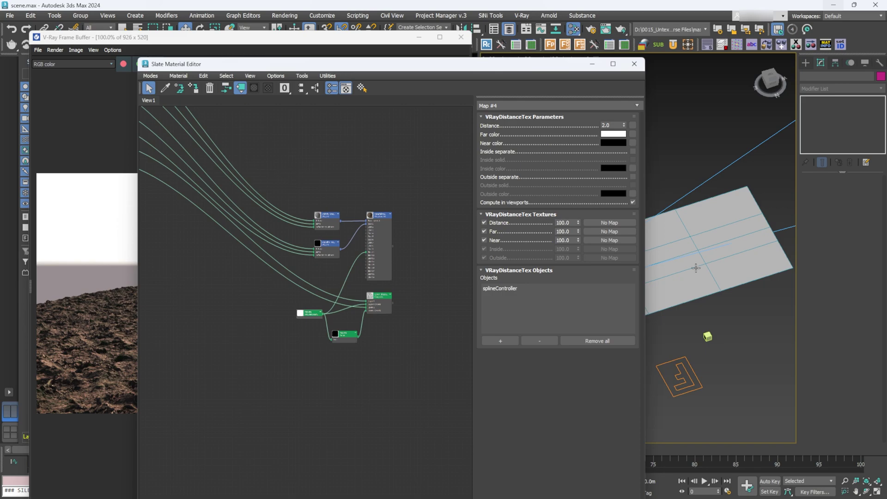
left_click(635, 64)
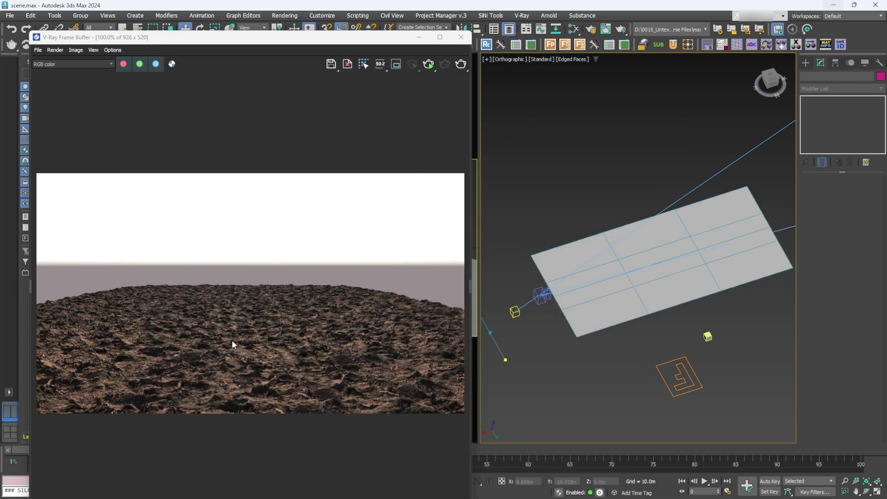
mouse_move(634, 279)
middle_mouse_down("alt")
mouse_move(646, 273)
mouse_move(634, 272)
middle_mouse_up("alt")
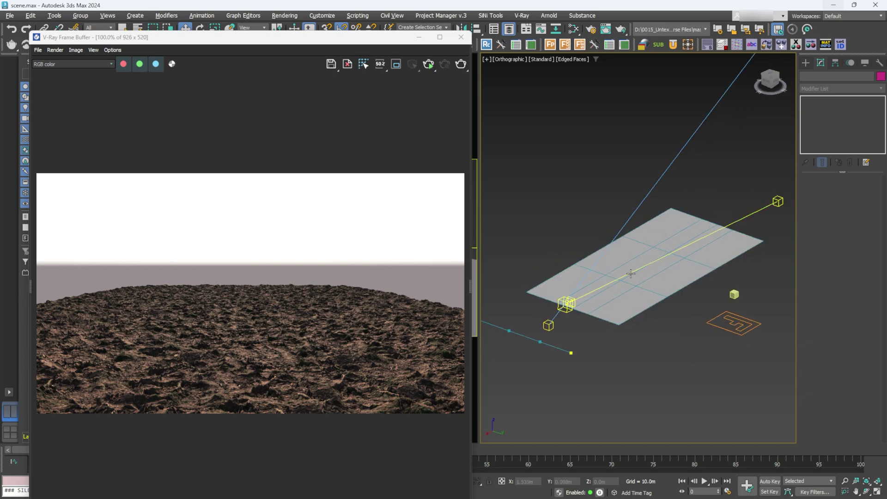
key("m")
left_click(496, 290)
left_click(634, 65)
Select splineController and enable it in both the renderer and the viewport
left_click(637, 273)
scroll(610, 278, "up", 5)
left_click(609, 276)
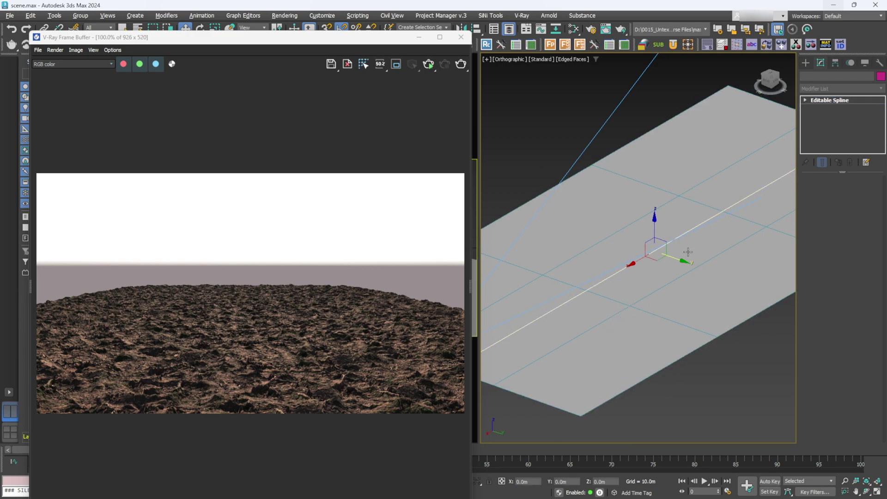
scroll(609, 276, "down", 3)
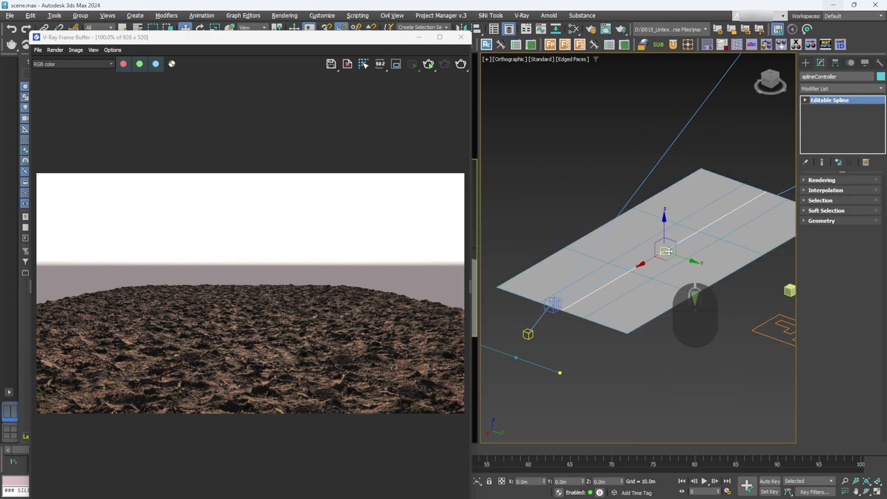
left_click(809, 184)
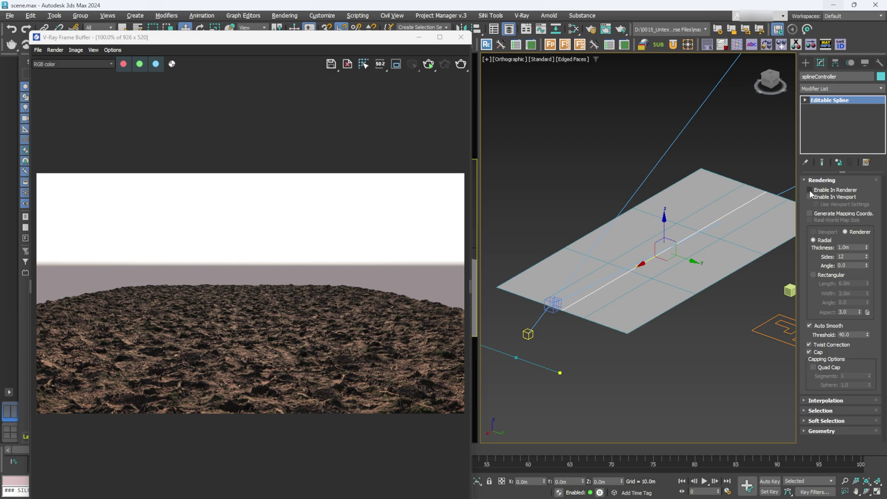
left_click(808, 196)
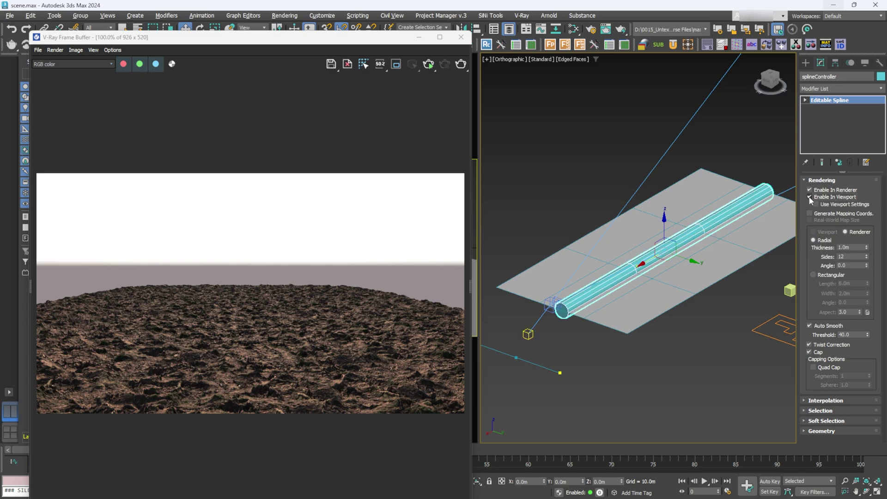
Give splineController a rectangular cross-section with a length of about 3.4 m and a width of 0 m
left_click(832, 276)
left_click_drag(867, 283, 867, 304)
scroll(577, 313, "up", 2)
double_click(846, 293)
type("0")
key("Return")
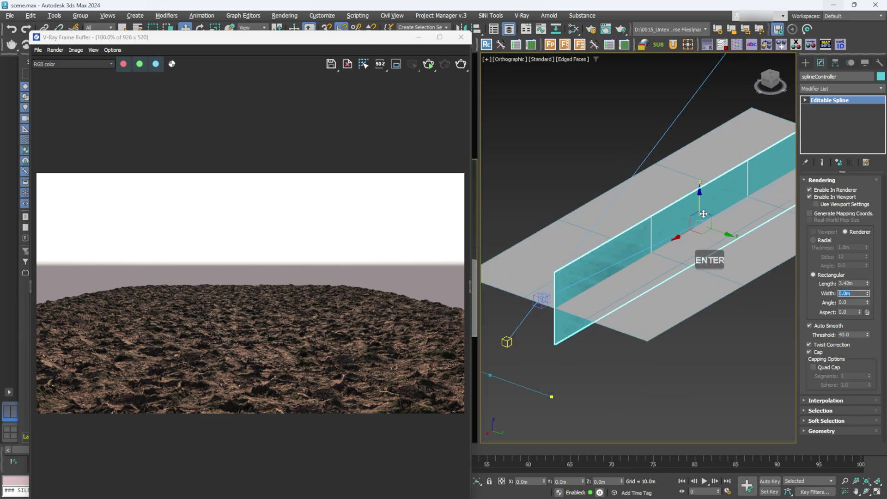
Try moving a middle vertex of splineController, undo the change and leave vertex editing
middle_click_drag(684, 215, 695, 230, "alt")
left_click(805, 101)
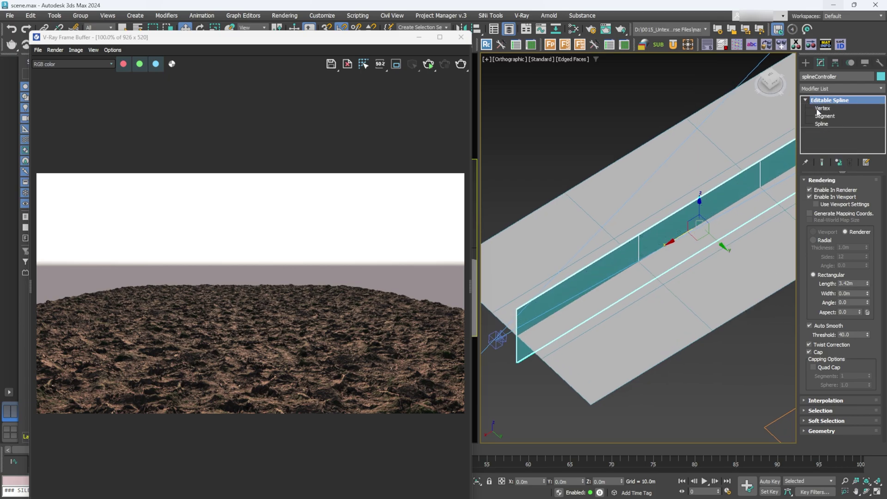
left_click(823, 109)
left_click_drag(620, 245, 712, 356)
key("ctrl+z")
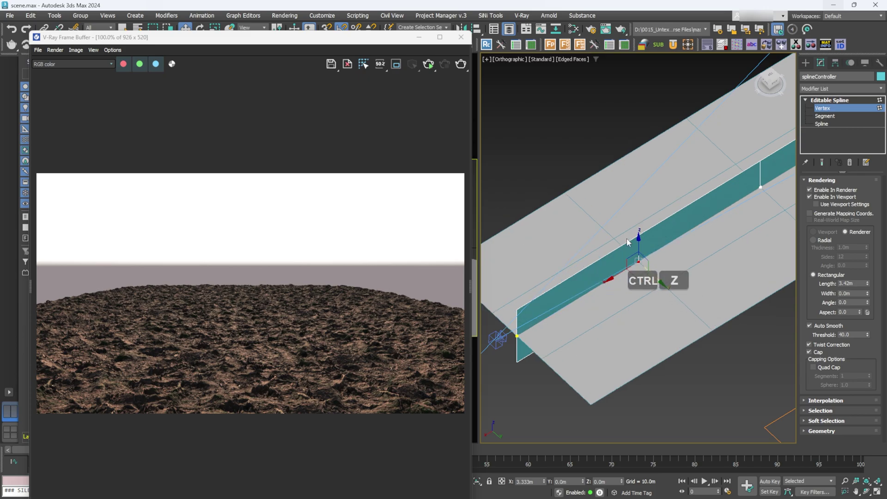
left_click(820, 101)
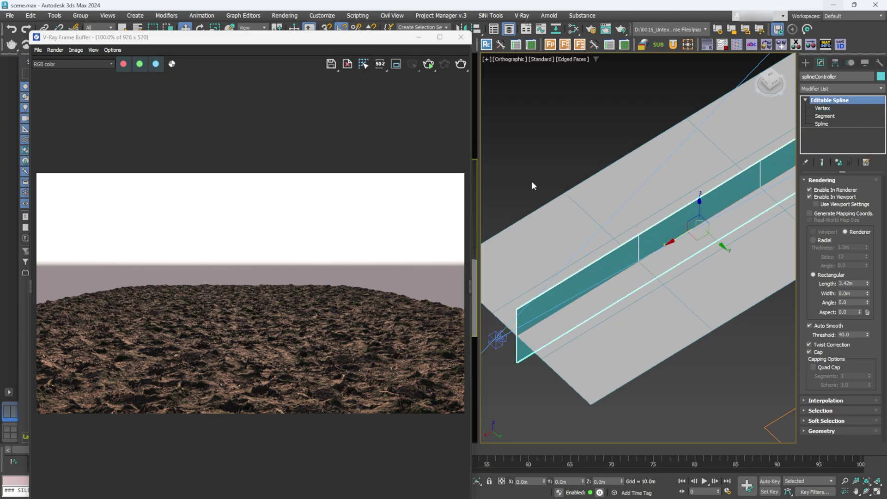
Remove splineController from the VRayDistanceTex map's objects in the Slate Material Editor, pick it again from the scene and close the editor
key("m")
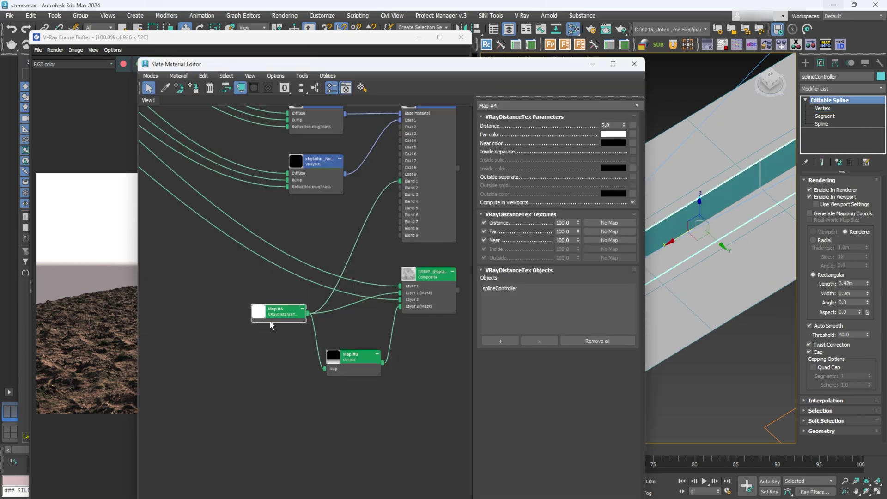
left_click(501, 288)
left_click(539, 341)
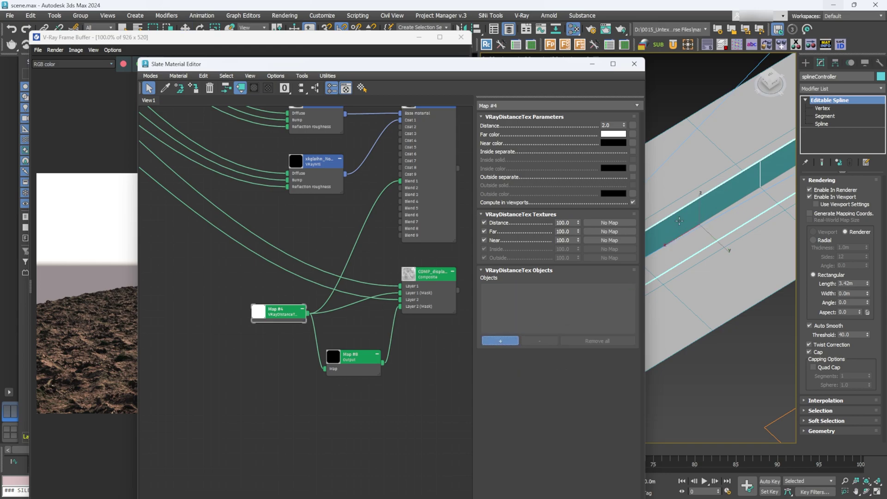
left_click(679, 221)
left_click(628, 66)
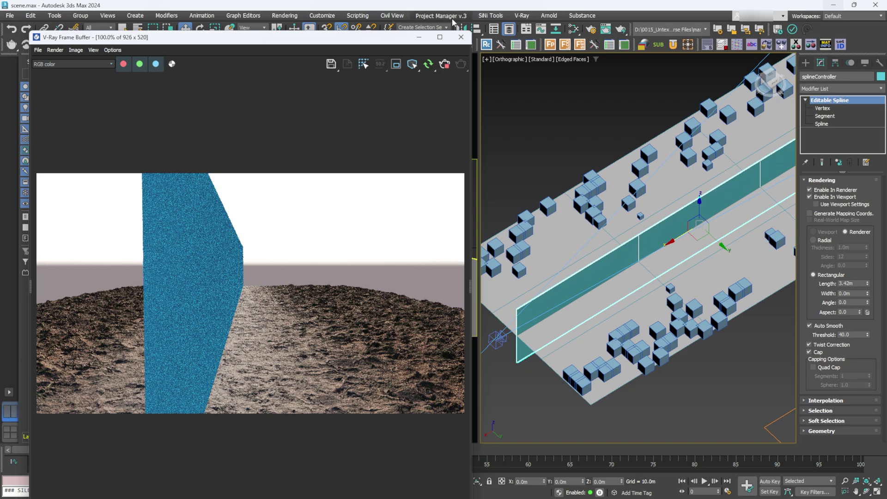
Make splineController non-renderable in the Layer Explorer, moving the V-Ray Frame Buffer aside to reach its render column
left_click_drag(388, 37, 440, 70)
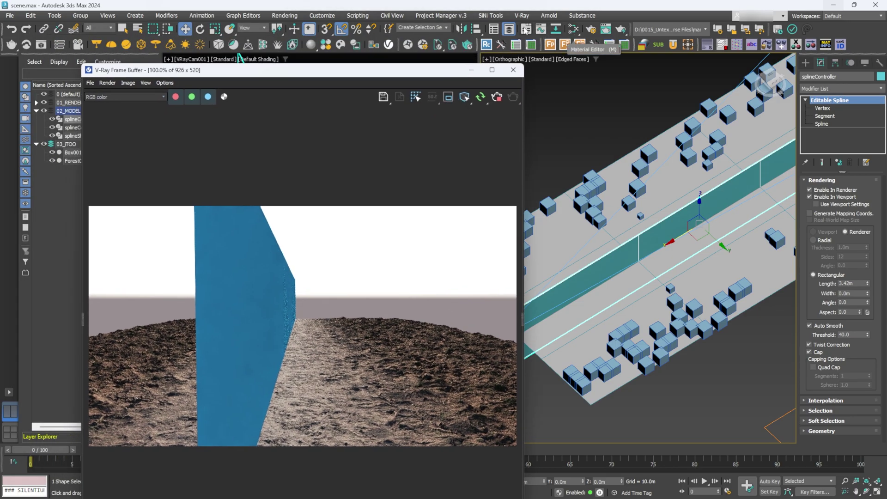
left_click_drag(193, 71, 409, 70)
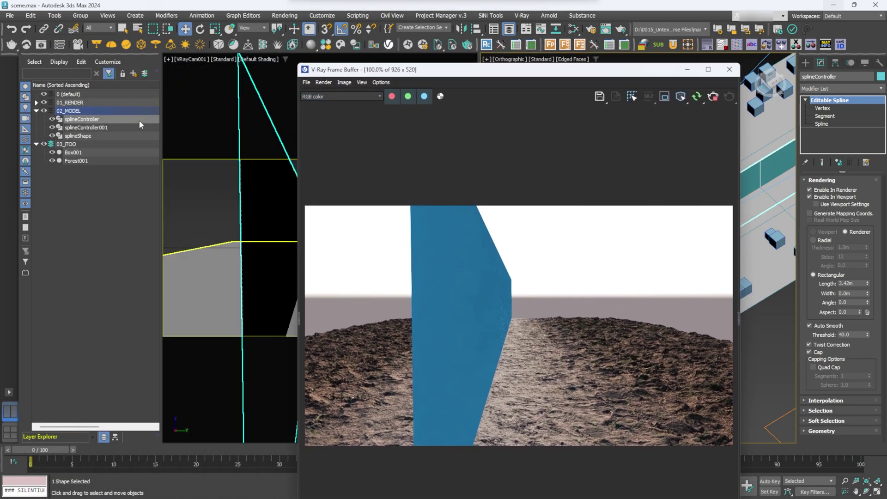
left_click_drag(160, 118, 234, 119)
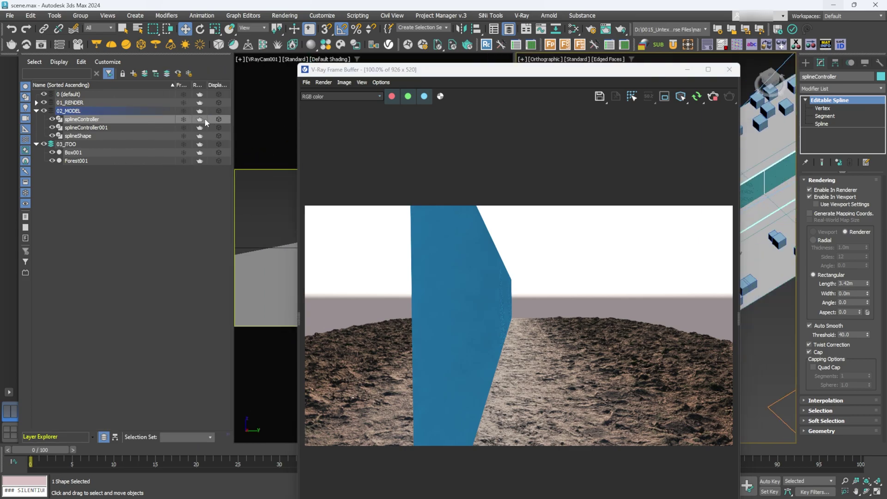
left_click(199, 121)
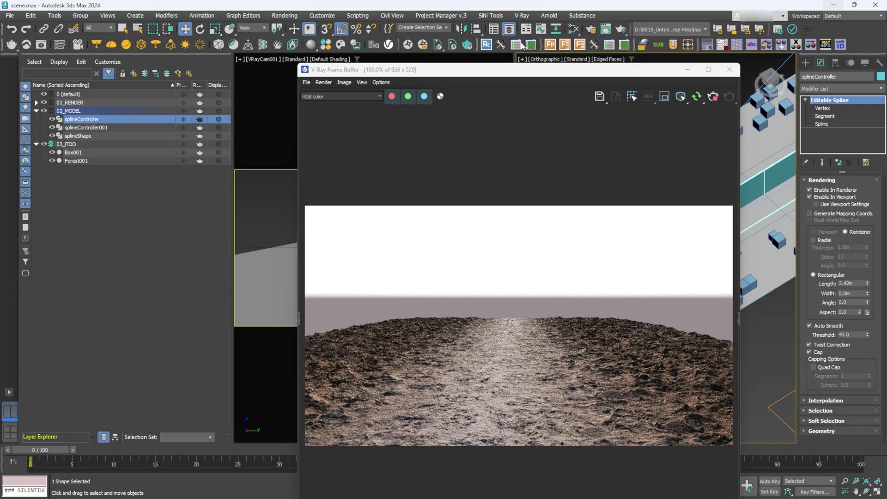
left_click_drag(502, 73, 251, 52)
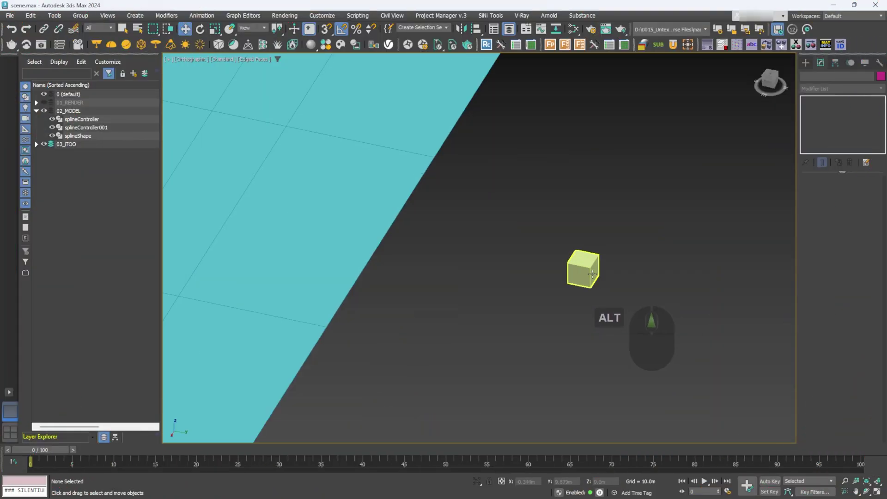
Create a Forest Pro object in Icon Mode beside the small box, next to the ground surface
left_click(592, 274)
scroll(583, 272, "down", 3)
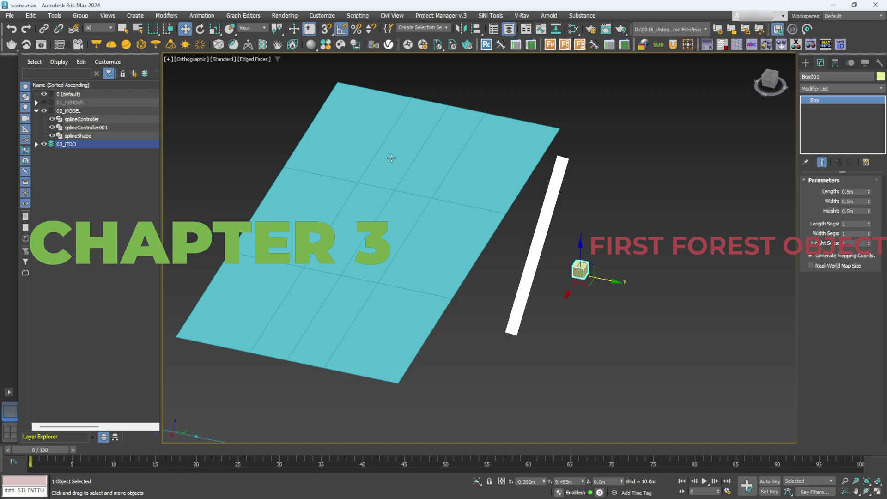
middle_click_drag(462, 206, 632, 274, "alt")
left_click(550, 47)
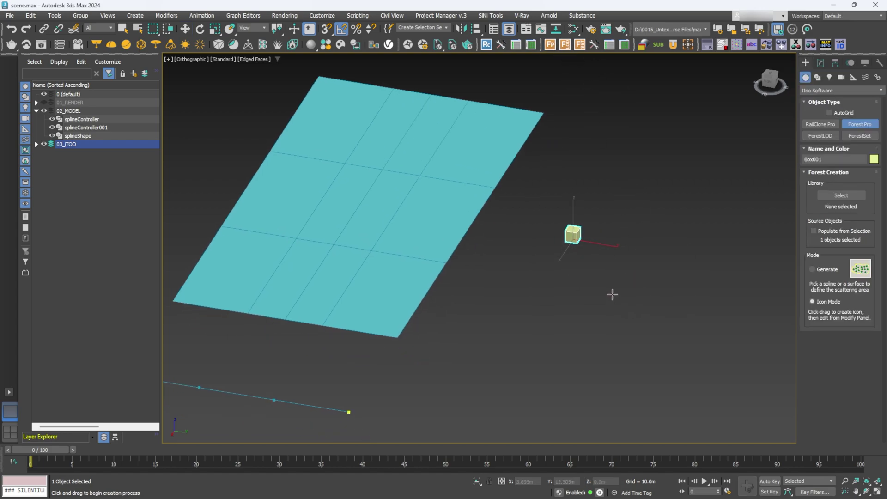
left_click_drag(612, 294, 627, 326)
right_click(682, 250)
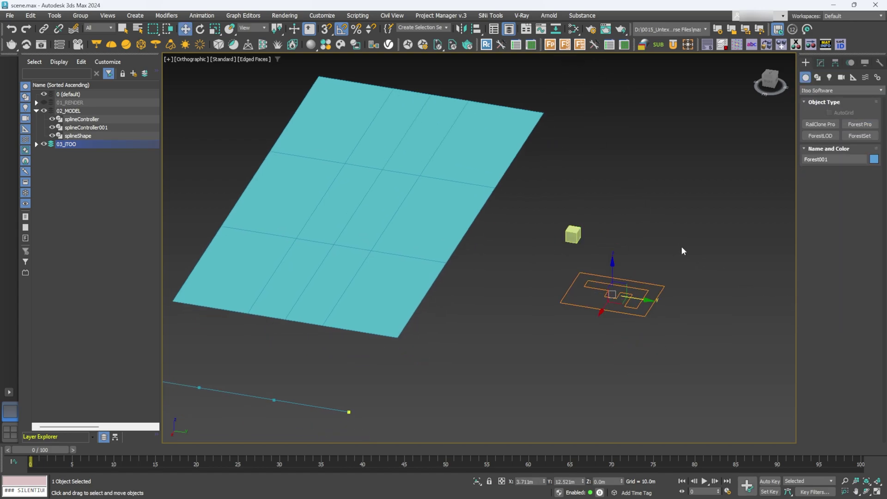
Add a custom geometry item to the Forest object and pick the small box as its source
left_click(821, 62)
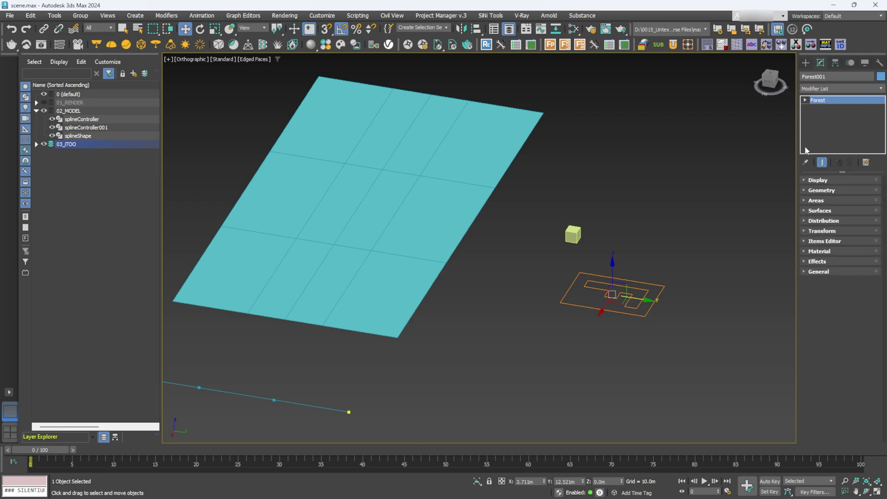
left_click(829, 190)
left_click_drag(807, 231, 809, 280)
left_click(811, 251)
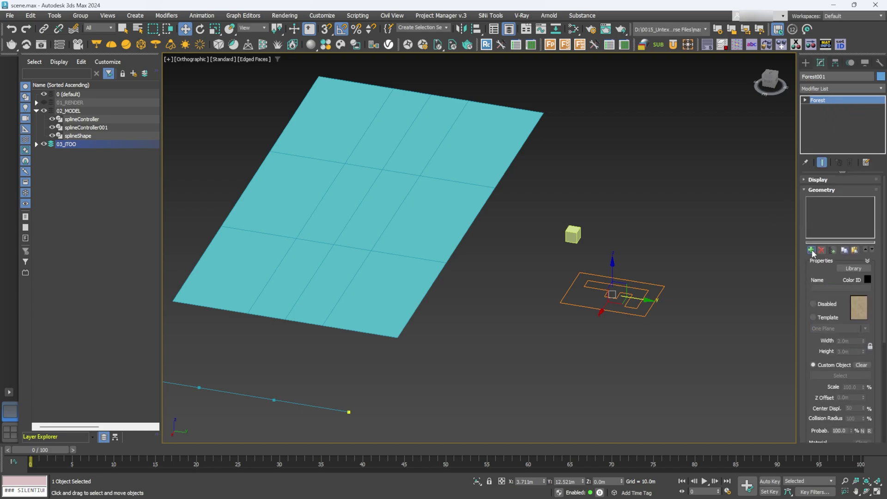
left_click(577, 235)
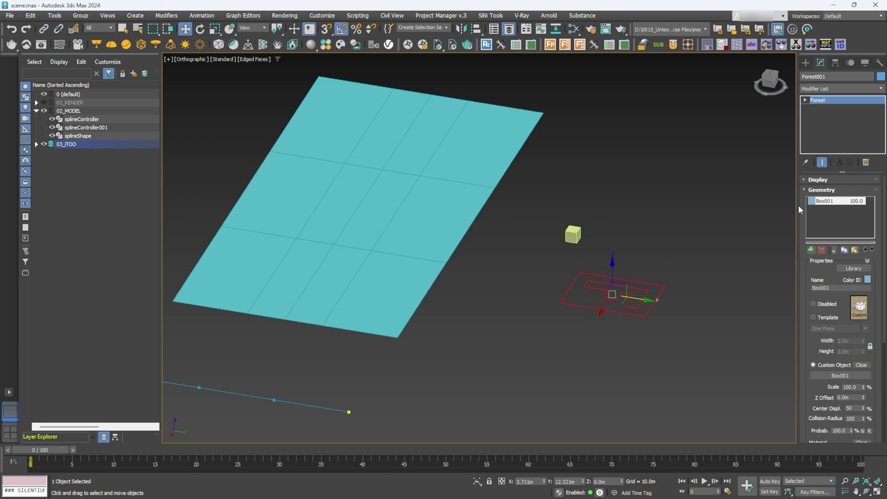
left_click(825, 192)
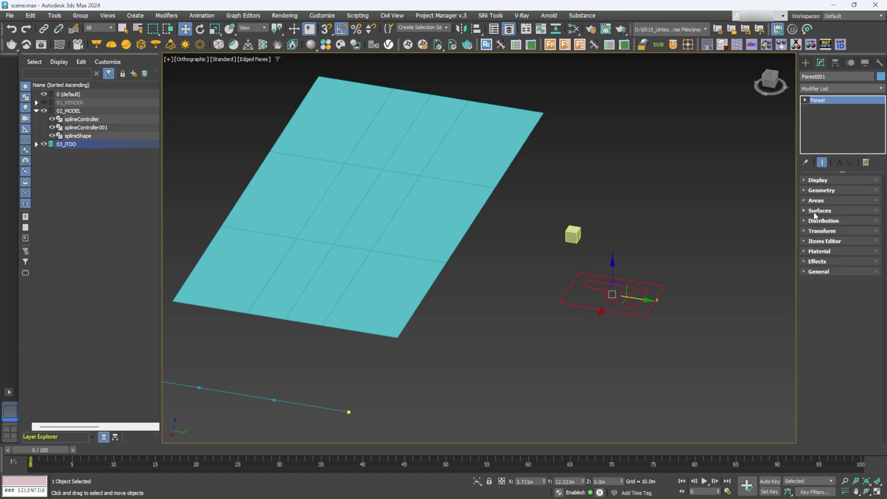
Add the swept ground plane to the Forest object's surfaces and enable Auto
left_click(815, 212)
left_click_drag(807, 209, 806, 326)
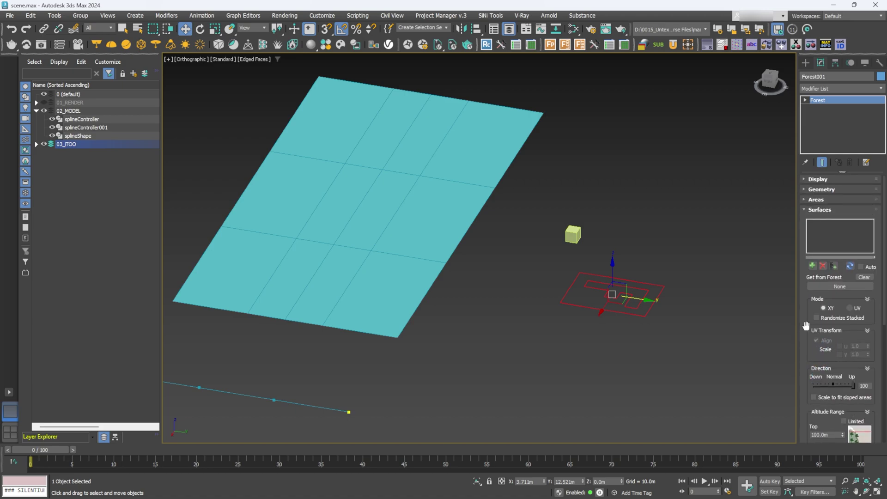
left_click(812, 266)
left_click(493, 138)
left_click(865, 268)
left_click(831, 210)
Turn on the Surface Area in the Forest object's areas so the boxes scatter over the ground
left_click(824, 200)
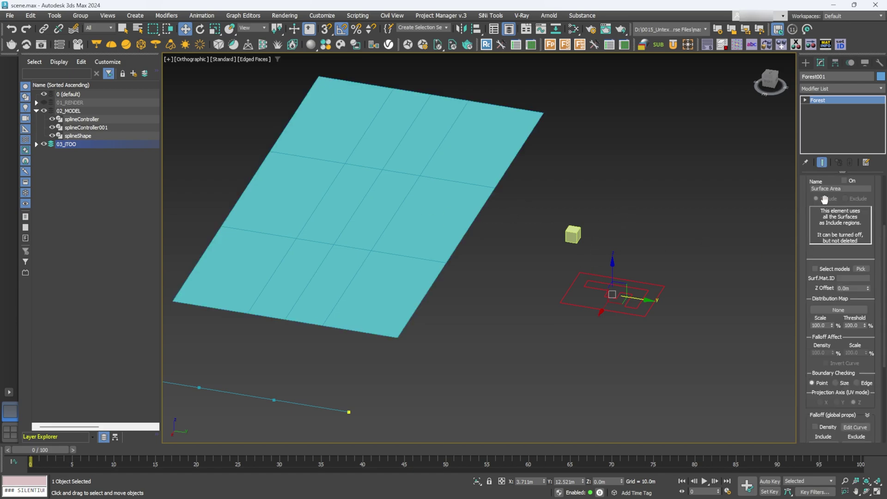
scroll(829, 226, "up", 5)
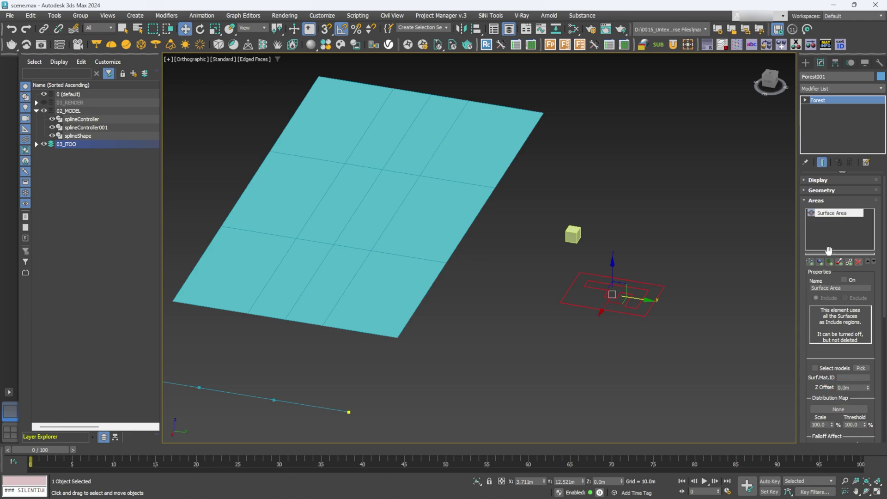
left_click(853, 281)
middle_click_drag(534, 204, 356, 215, "alt")
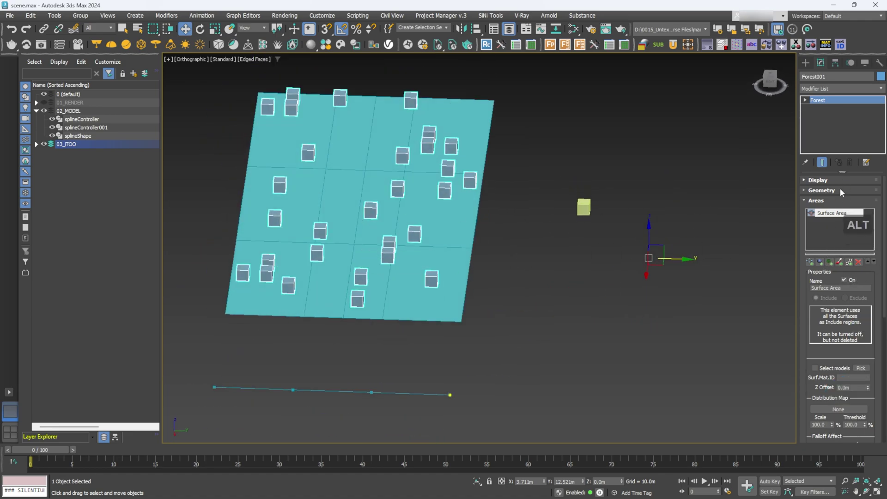
Set the Forest distribution density to 40 m units and inspect the scattered boxes from different angles
left_click(837, 202)
left_click(830, 223)
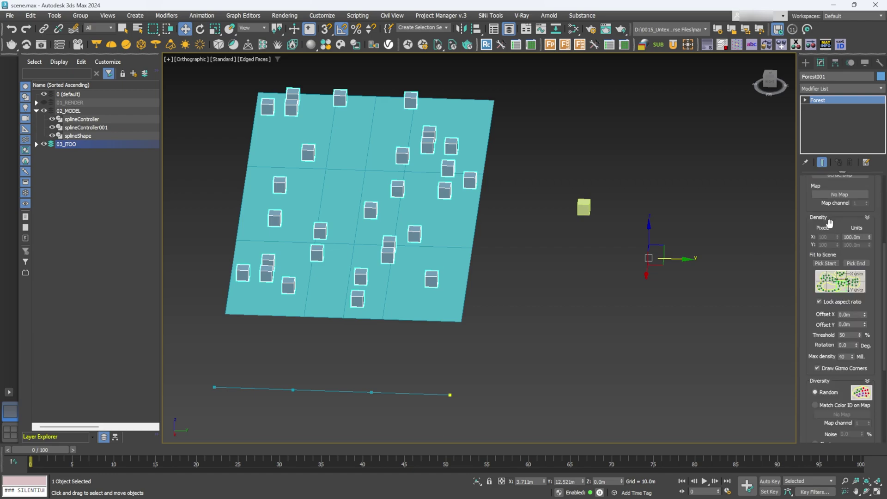
left_click_drag(868, 240, 867, 259)
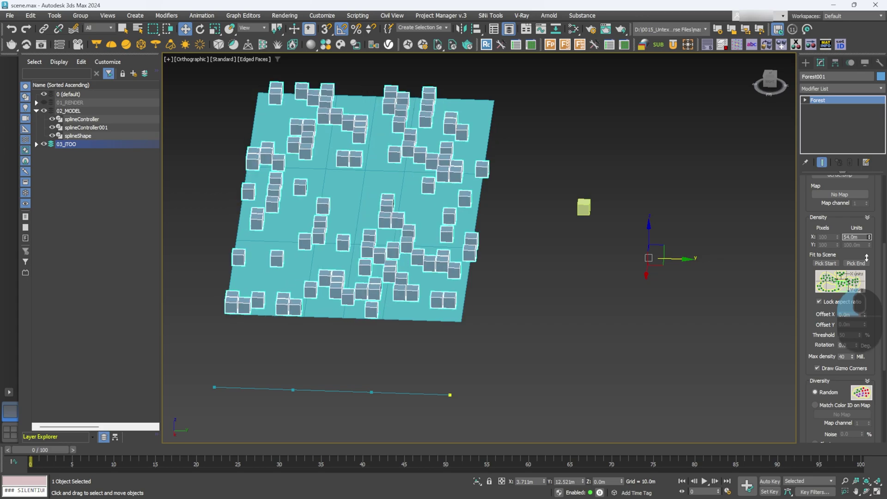
middle_click_drag(485, 208, 460, 204, "alt")
double_click(850, 236)
type("40")
key("Return")
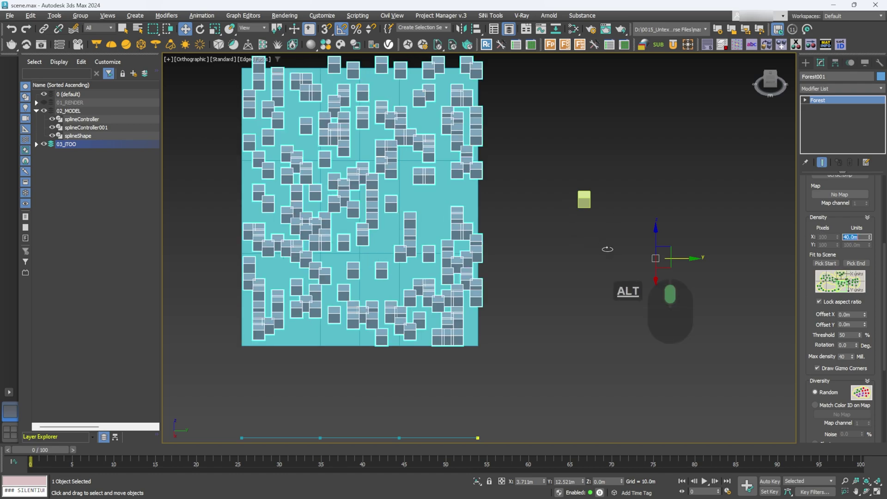
middle_click_drag(610, 247, 580, 257, "alt")
middle_click_drag(331, 238, 402, 196, "alt")
middle_click_drag(457, 197, 388, 265, "alt")
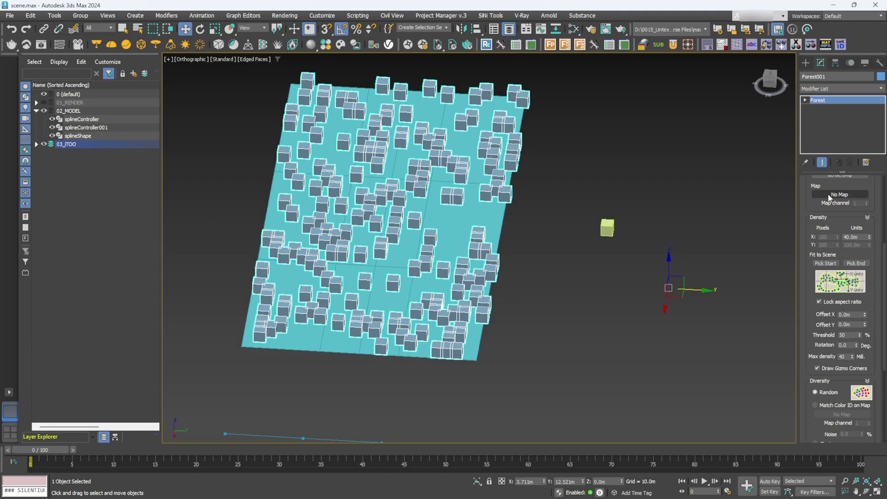
Add a spline area to the Forest object using the splineController spline running through the ground and set it to Exclude
scroll(813, 199, "up", 5)
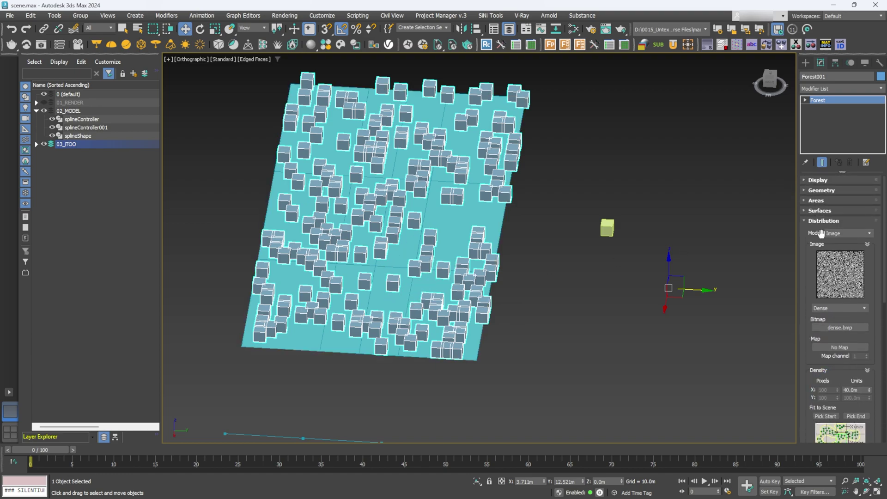
left_click(826, 220)
left_click(824, 201)
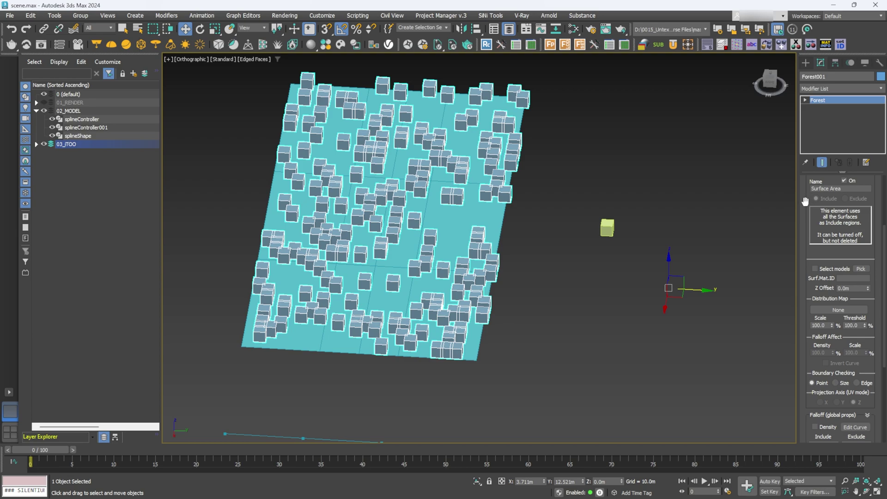
scroll(803, 241, "up", 3)
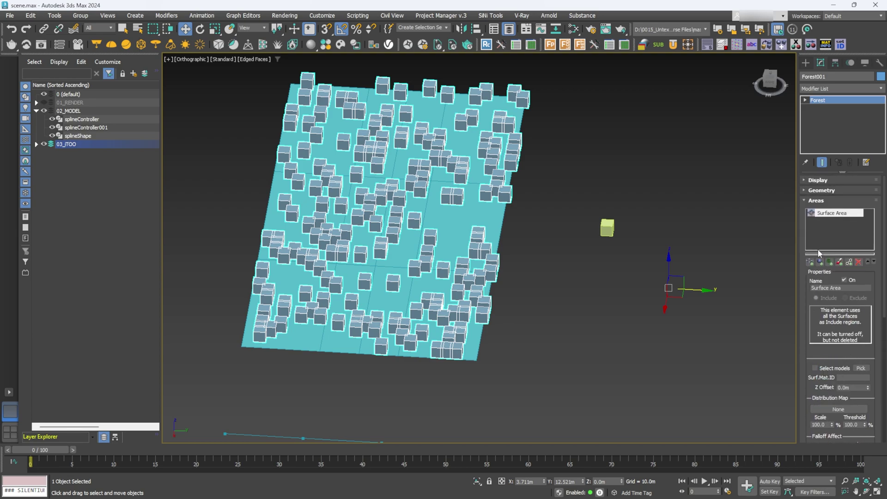
left_click(811, 263)
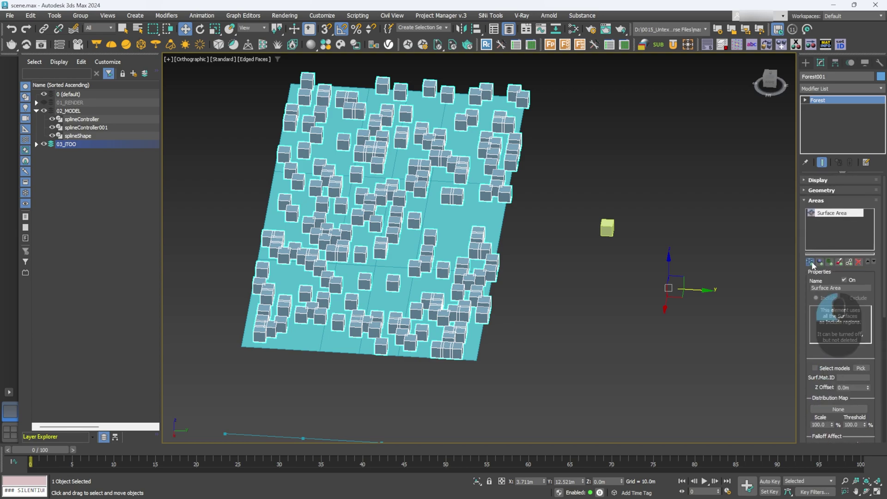
left_click(375, 266)
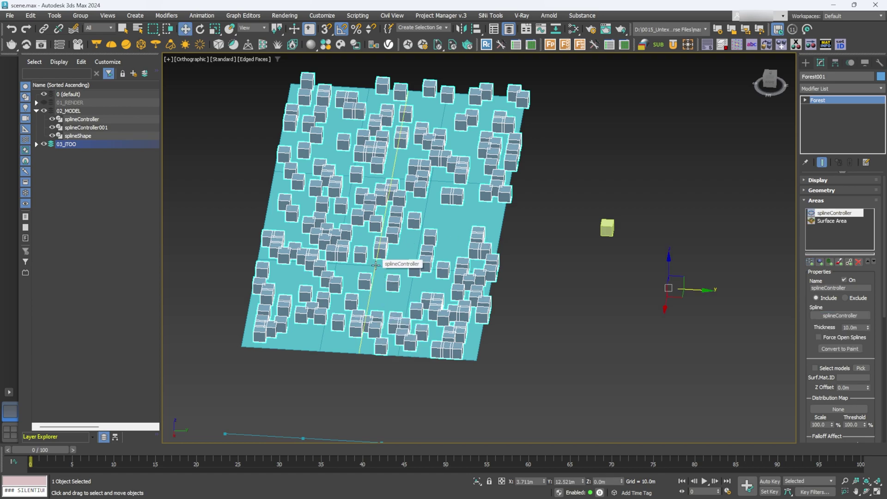
left_click(846, 298)
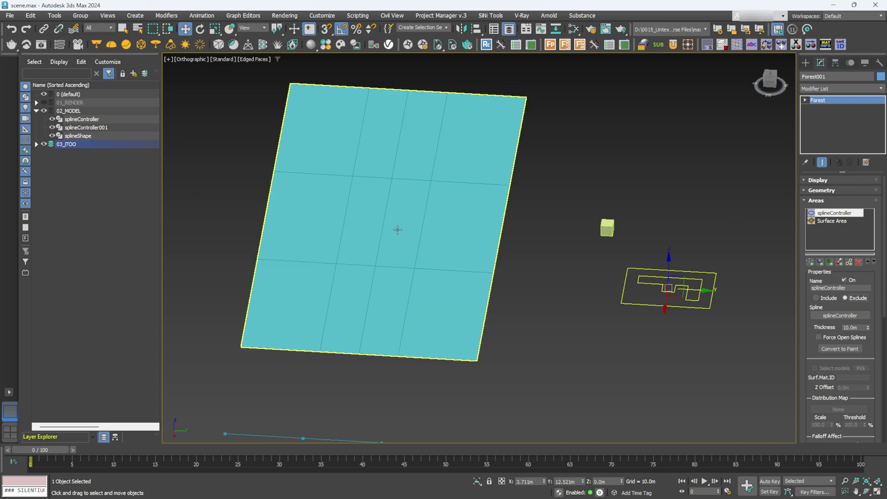
Try thickness values of 0, 1 and 2 m for the splineController exclusion area and check the cleared strip
double_click(863, 327)
type("0")
key("Return")
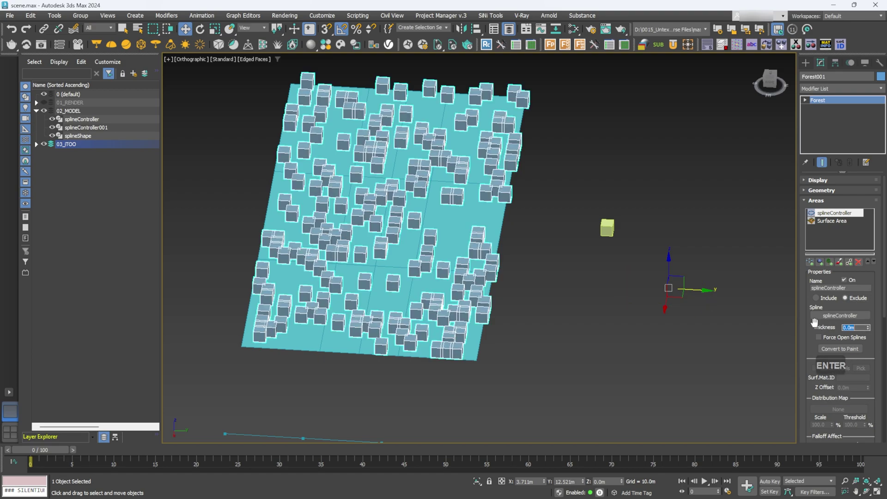
type("1")
key("Return")
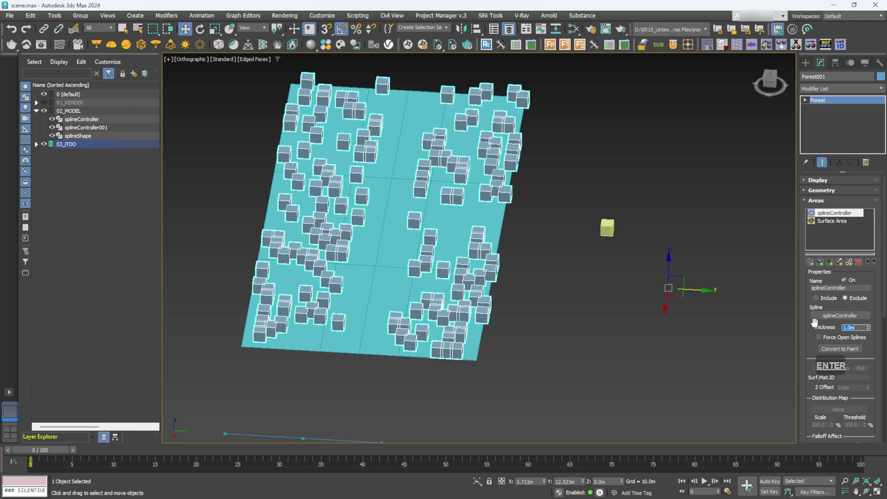
middle_click_drag(406, 240, 384, 200, "alt")
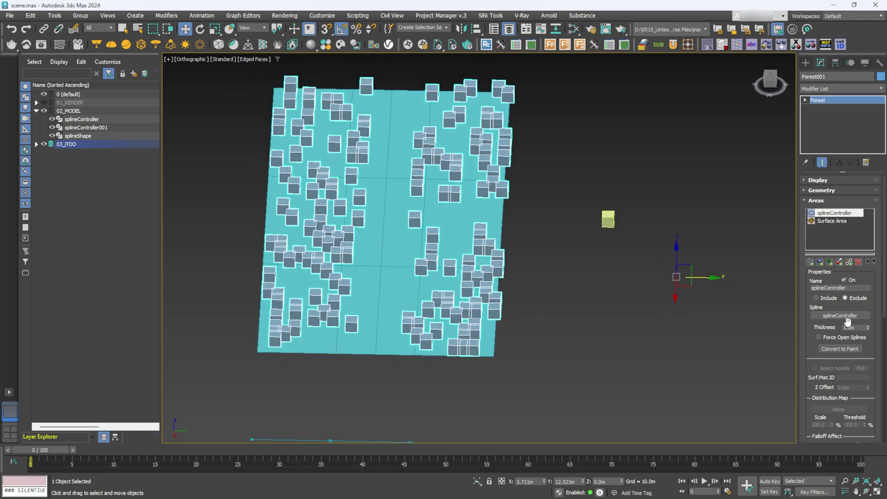
type("2")
key("Return")
middle_click_drag(562, 277, 457, 211, "alt")
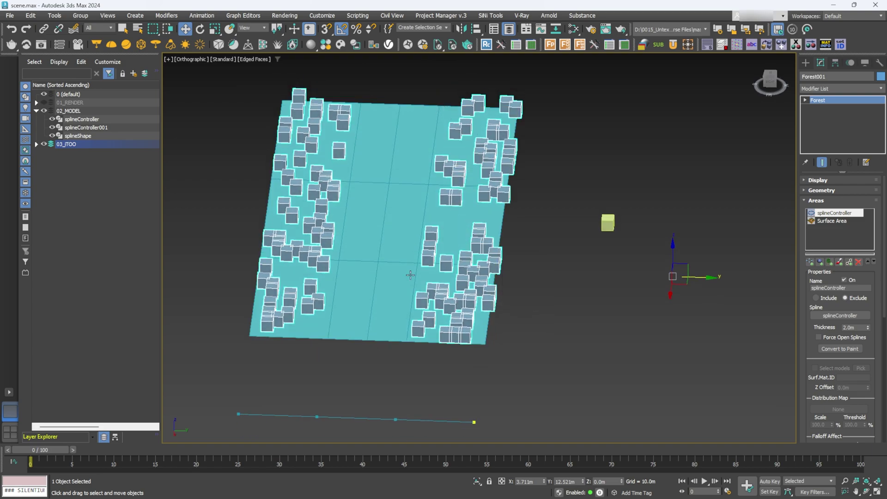
middle_click_drag(399, 271, 425, 298, "alt")
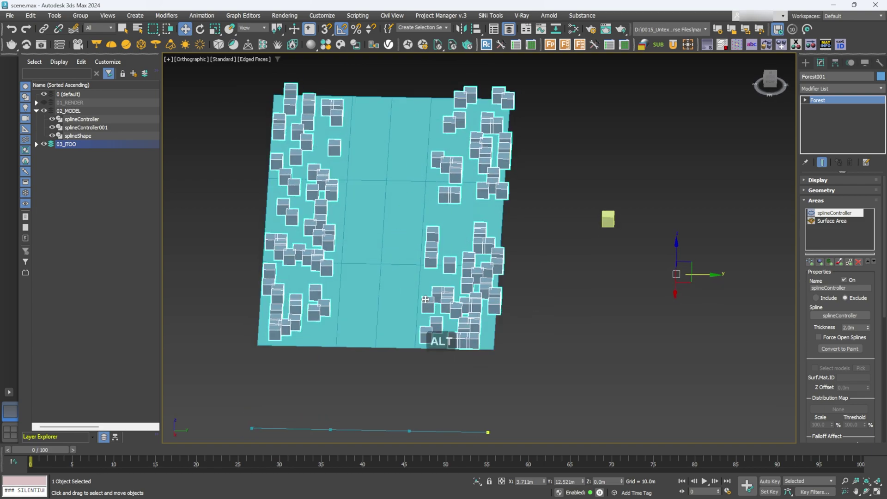
Enable density and scale falloff for the Forest areas and set the density falloff's Exclude distance to about 0.48 m
scroll(804, 282, "down", 5)
scroll(806, 307, "down", 9)
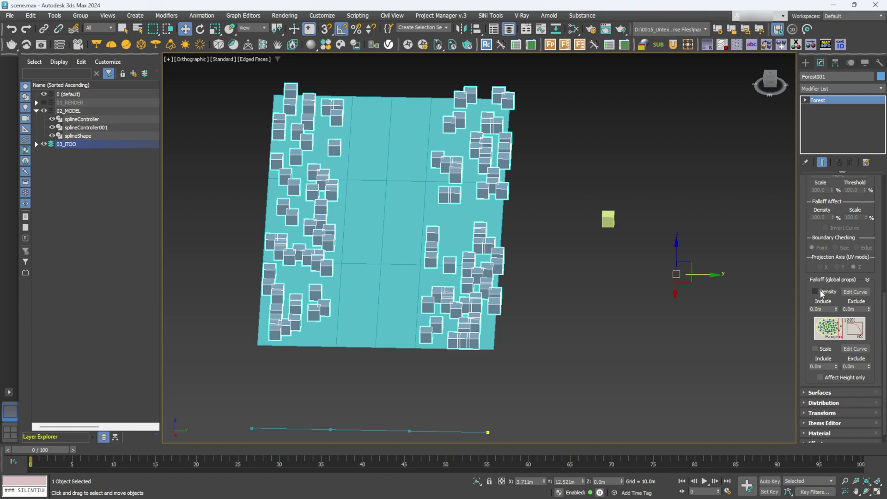
left_click(814, 348)
left_click(869, 308)
left_click_drag(869, 308, 866, 285)
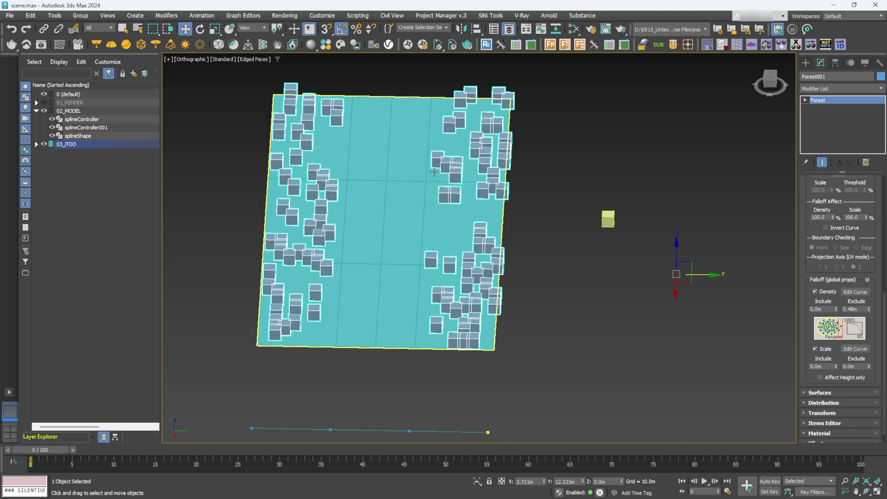
Set the splineController area's thickness to 1.5 m and the density falloff's Exclude distance to about 0.74 m
scroll(864, 216, "up", 6)
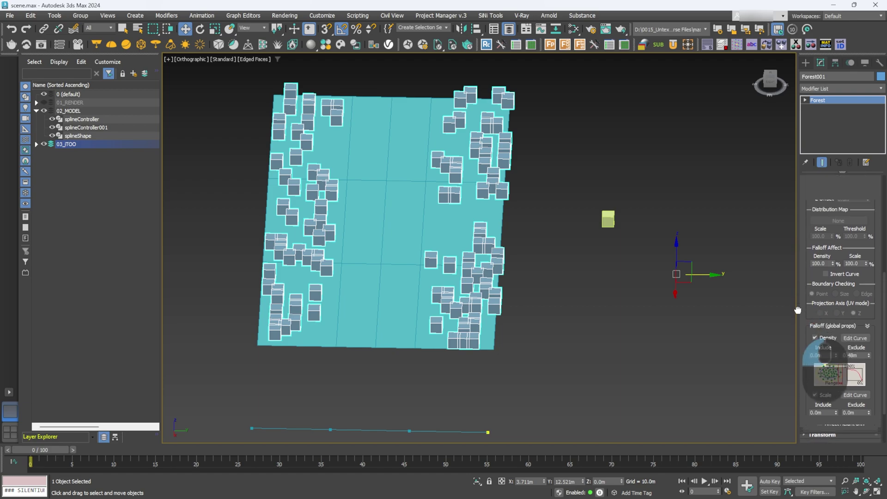
type("1.5")
key("Return")
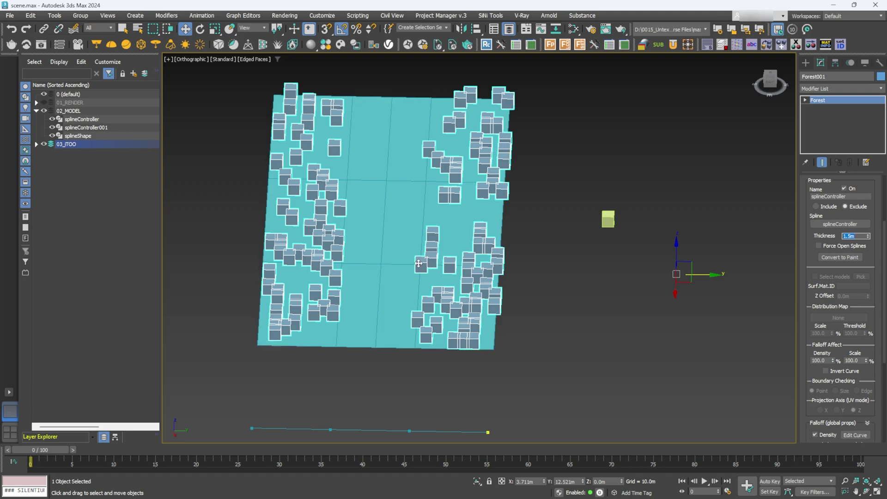
left_click_drag(809, 318, 809, 177)
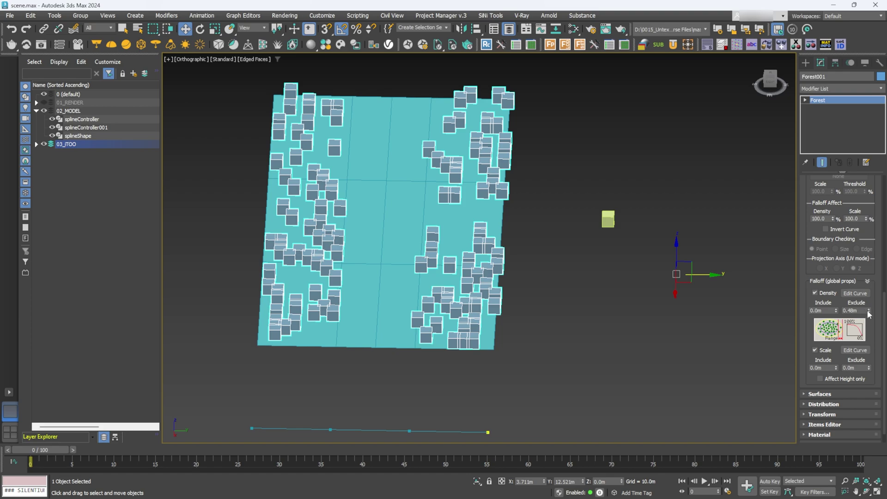
mouse_move(870, 312)
left_mouse_down()
mouse_move(872, 337)
mouse_move(864, 275)
mouse_move(860, 298)
left_mouse_up()
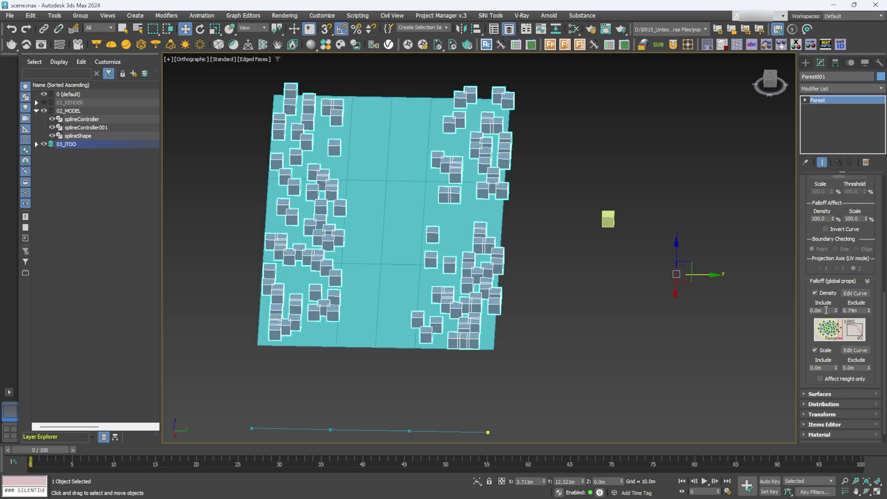
Reshape the density falloff curve by making its first point Bezier-Corner and pulling its handle down to bow the curve downward
left_click(856, 294)
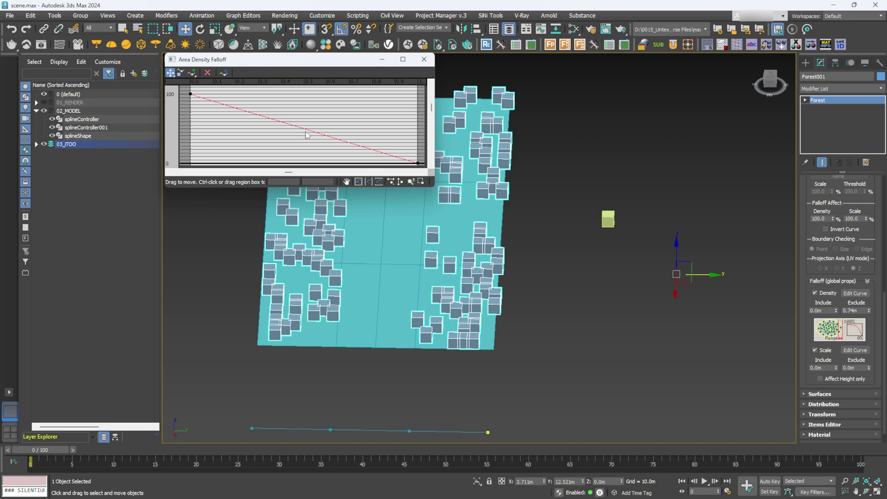
right_click(191, 95)
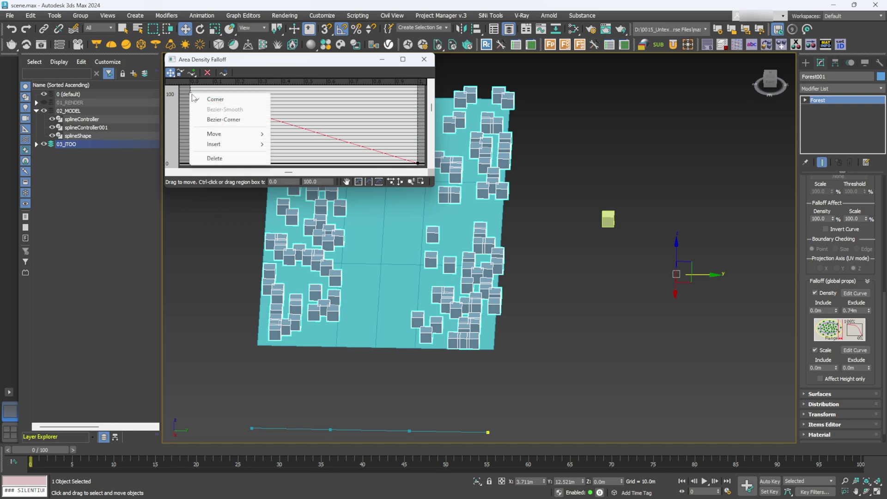
left_click(231, 120)
left_click_drag(245, 111, 302, 163)
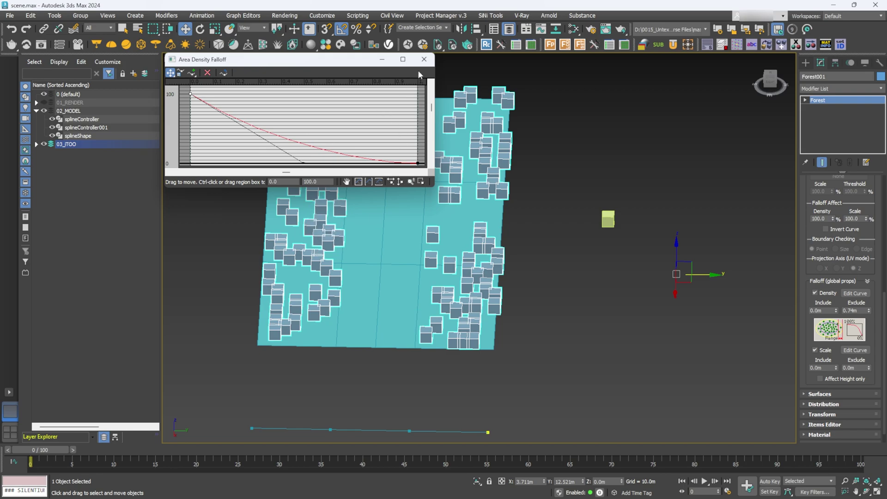
left_click(423, 59)
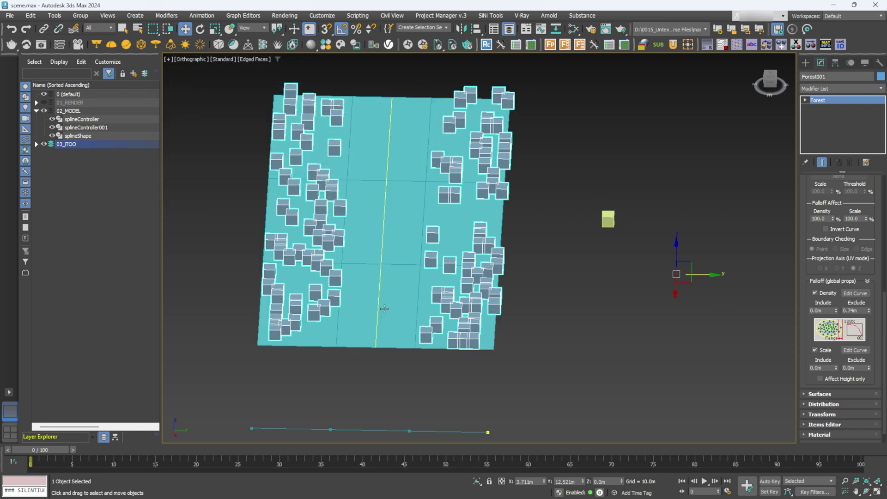
middle_click_drag(423, 290, 443, 311, "alt")
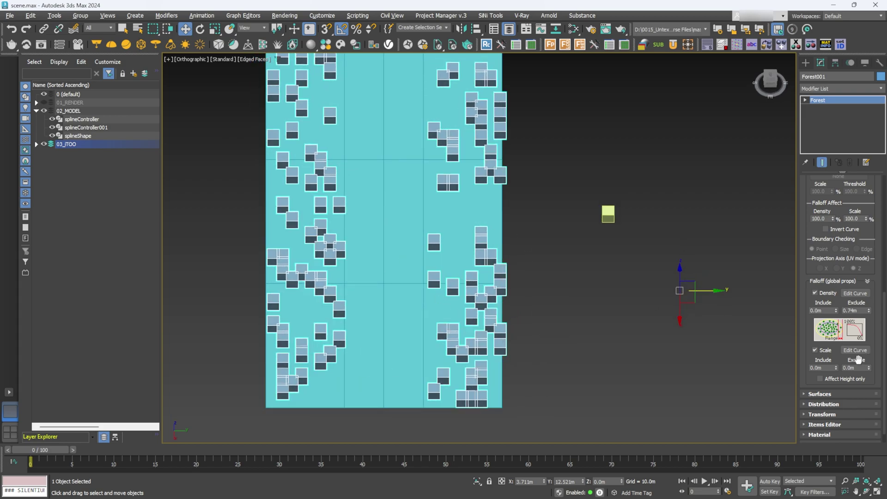
Set the density falloff's Exclude distance to 1.5 m and inspect the thinned boxes along the path
left_click_drag(870, 313, 868, 297)
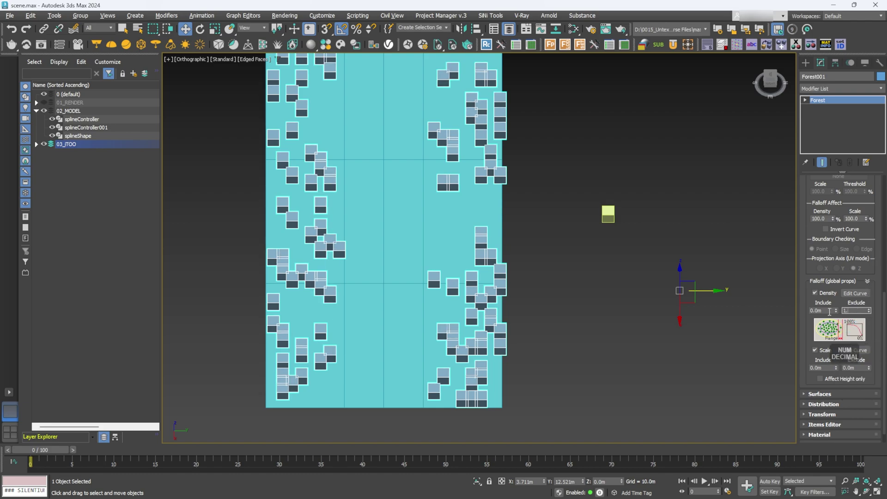
key("Return")
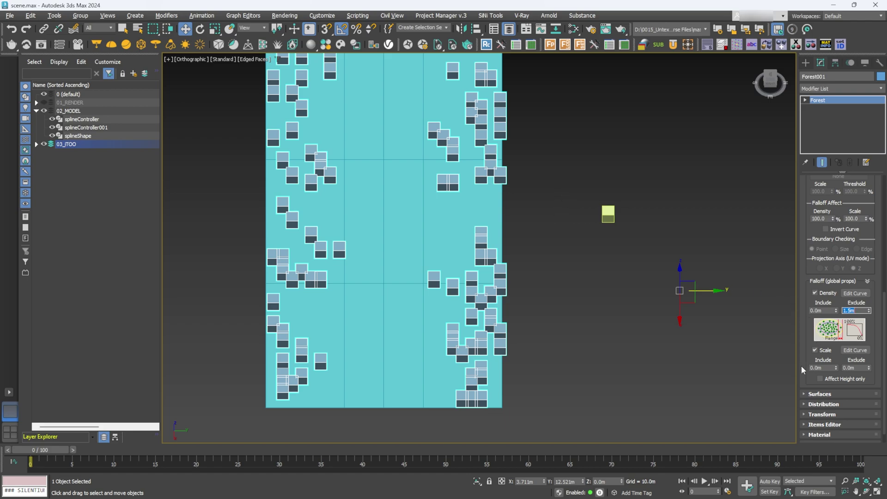
middle_click_drag(462, 293, 503, 277, "alt")
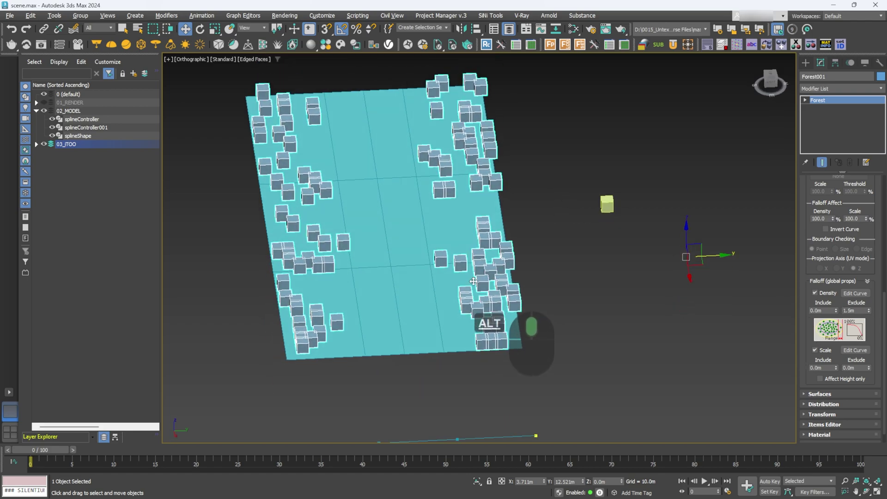
scroll(434, 267, "up", 3)
scroll(434, 267, "up", 2)
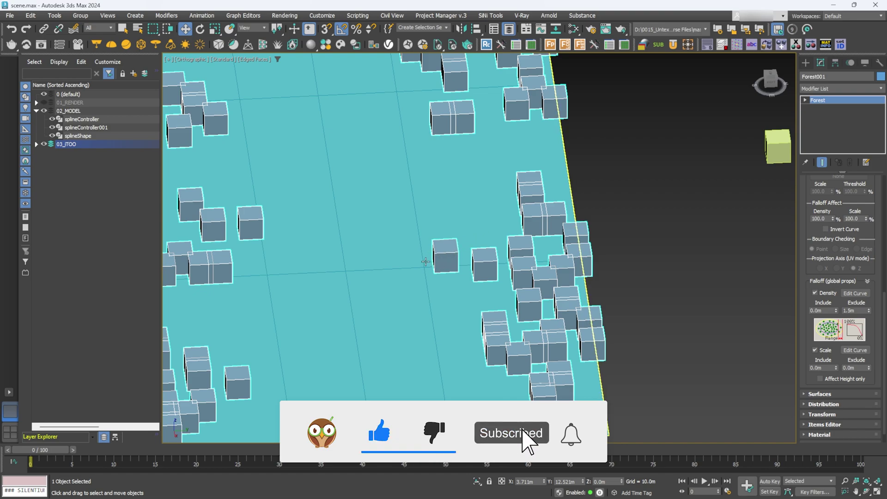
scroll(429, 253, "down", 2)
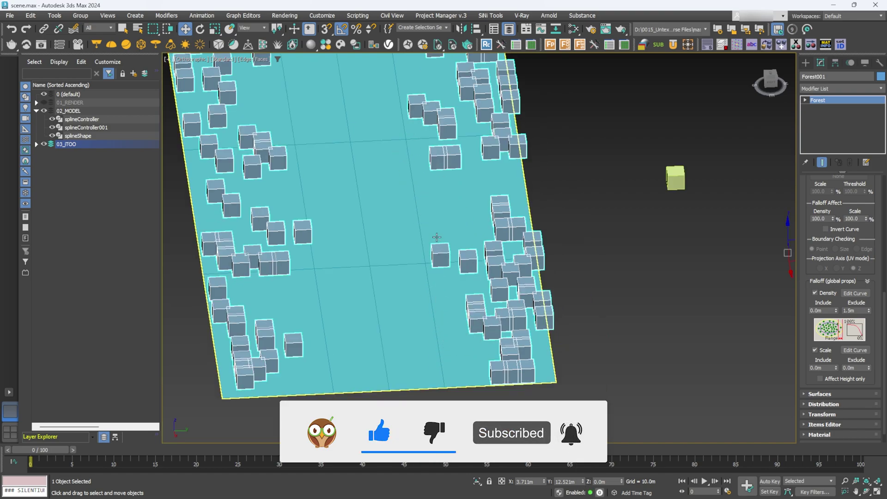
middle_click_drag(435, 182, 454, 219)
middle_click_drag(466, 216, 463, 219, "alt")
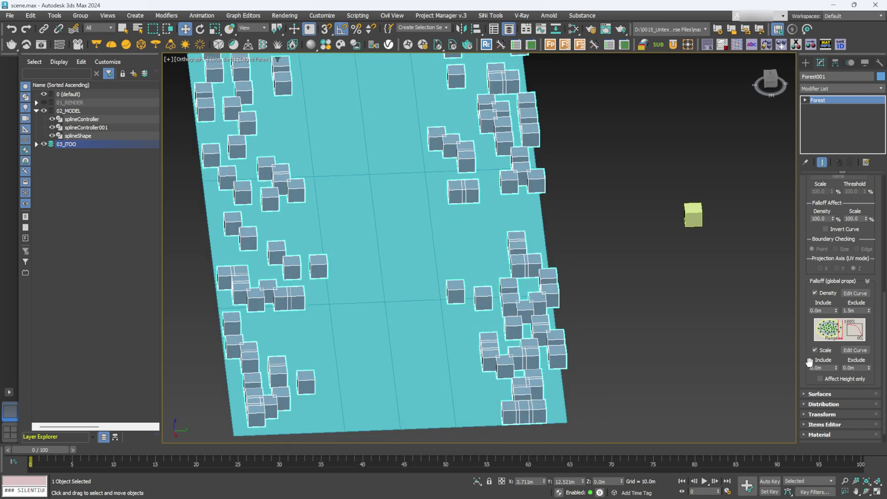
Set the scale falloff's Exclude distance to 1.5 m and inspect the smaller boxes near the path edges
left_click_drag(869, 369, 863, 305)
double_click(849, 368)
type("1.5")
key("Return")
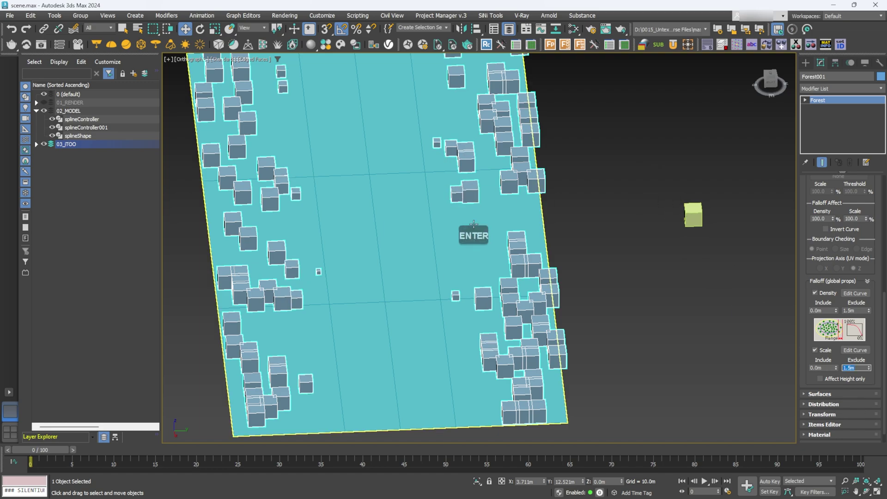
middle_click_drag(462, 277, 337, 248, "alt")
scroll(338, 283, "up", 2)
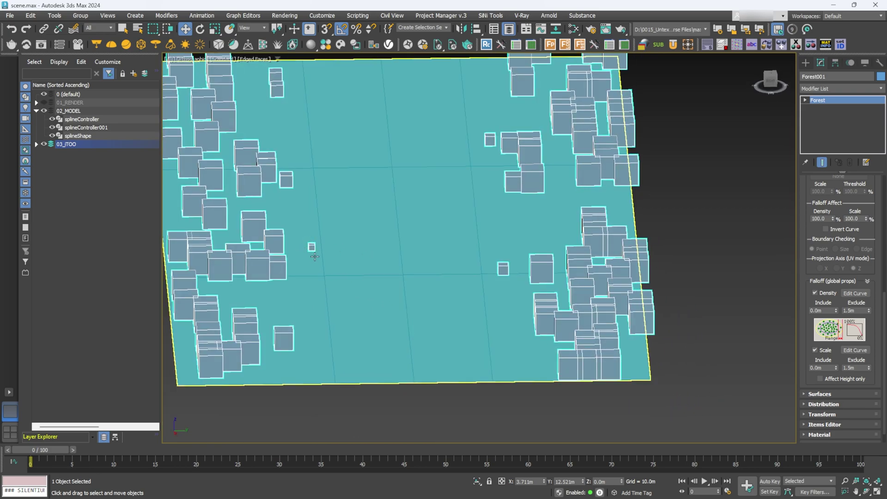
Adjust the scale falloff curve, setting its end point to 20 and raising its start point to about 116
left_click(855, 350)
left_click_drag(277, 59, 491, 68)
left_click_drag(631, 171, 633, 162)
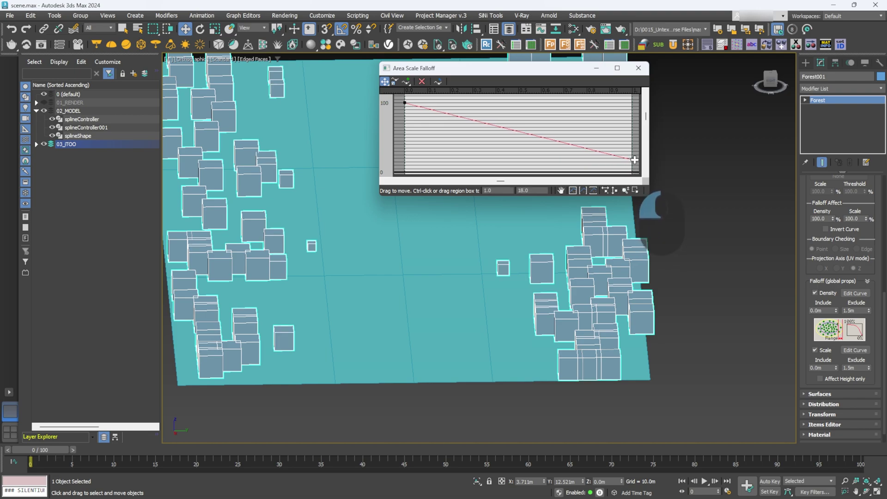
left_click_drag(539, 190, 485, 196)
type("20")
key("Return")
left_click_drag(404, 102, 404, 100)
middle_click_drag(412, 131, 421, 167)
left_click_drag(414, 136, 415, 127)
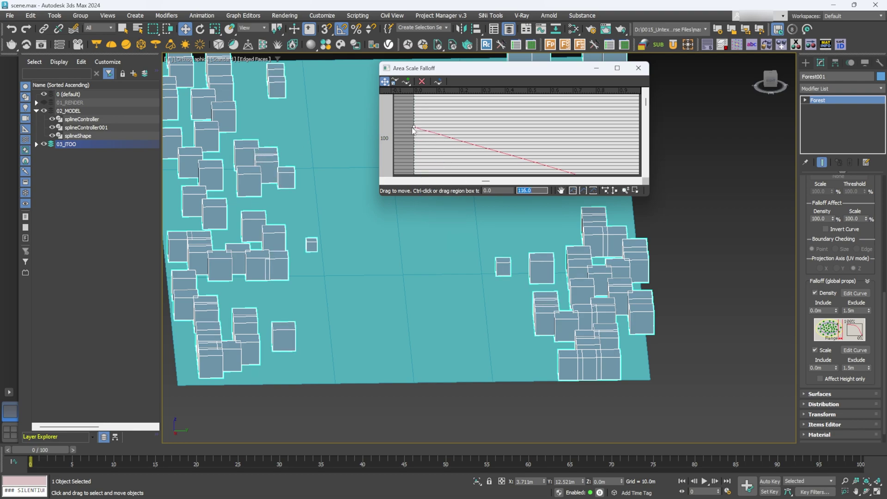
left_click(639, 68)
Move the third vertex of the splineController spline sideways to about -0.31 m in Y
middle_click_drag(455, 254, 421, 179, "alt")
left_click(425, 179)
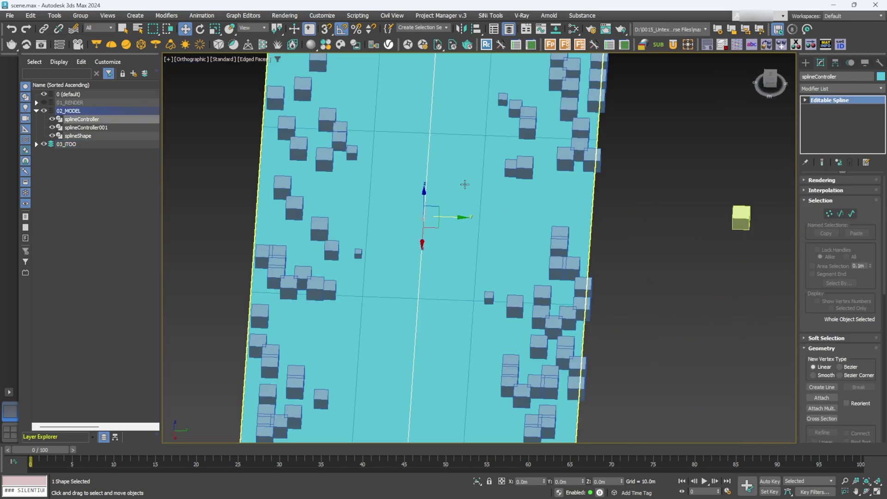
middle_click_drag(477, 202, 478, 243)
key("1")
middle_click_drag(471, 275, 468, 302)
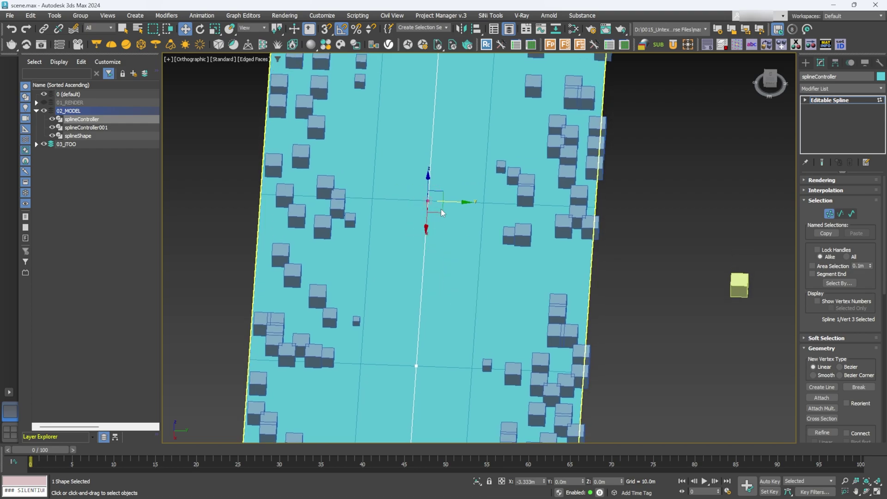
middle_click_drag(438, 226, 440, 234)
scroll(440, 233, "down", 2)
mouse_move(464, 218)
left_mouse_down()
mouse_move(482, 221)
mouse_move(415, 213)
mouse_move(503, 216)
mouse_move(434, 210)
mouse_move(454, 213)
left_mouse_up()
mouse_move(454, 214)
middle_mouse_down("alt")
mouse_move(415, 201)
mouse_move(453, 206)
middle_mouse_up("alt")
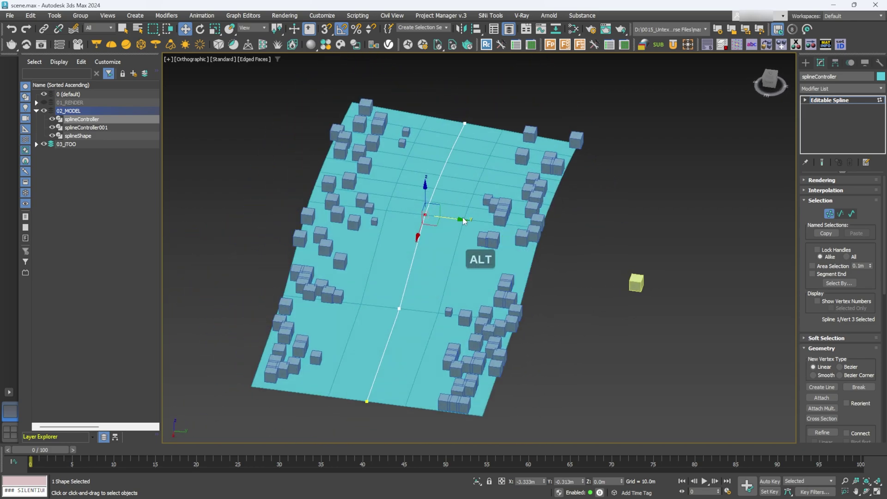
Try moving the third vertex of the splineController spline further sideways, and undo the move
left_click_drag(457, 220, 478, 216)
key("ctrl+z")
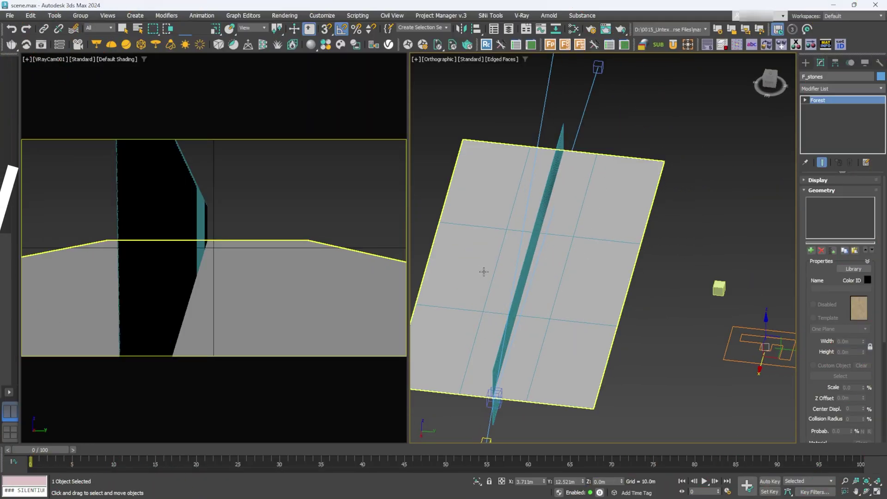
Delete the placeholder box Box001 beside the ground plane
middle_click_drag(647, 266, 703, 277, "alt")
left_click(705, 276)
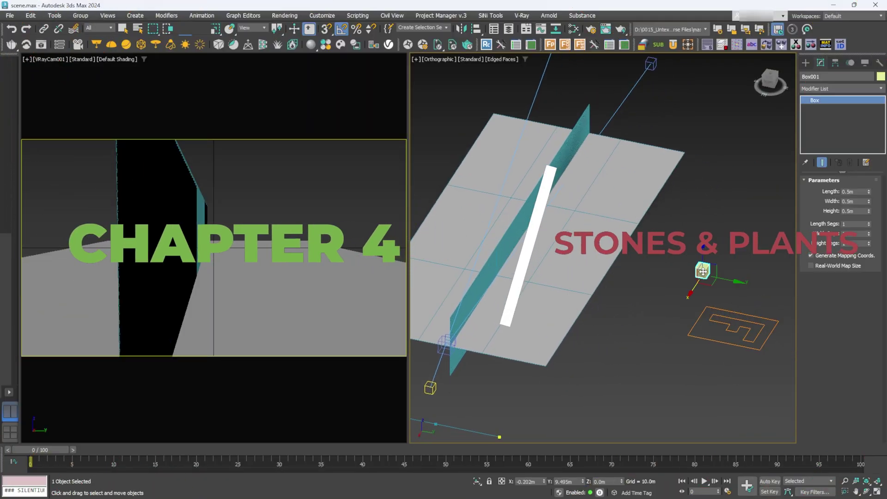
key("Delete")
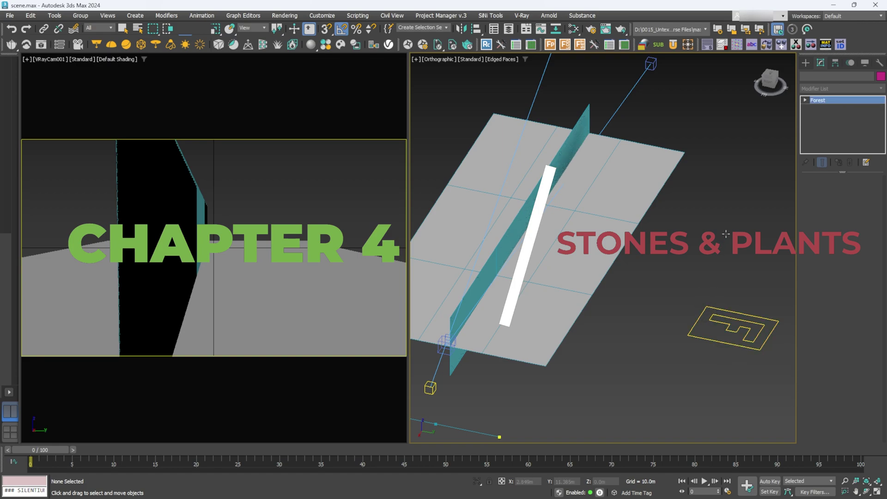
Open the Forest library for F_stones, look over the Stones presets and browse to the 3D Stones collection
left_click(733, 326)
left_click(854, 270)
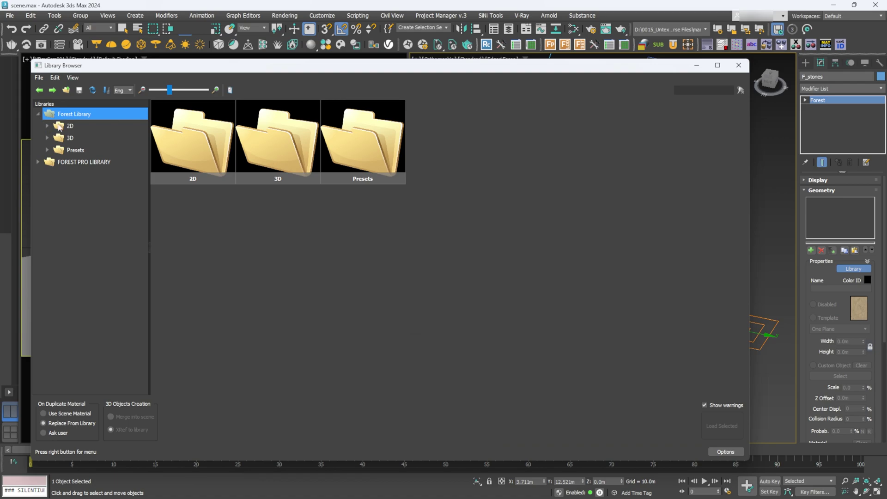
left_click(47, 150)
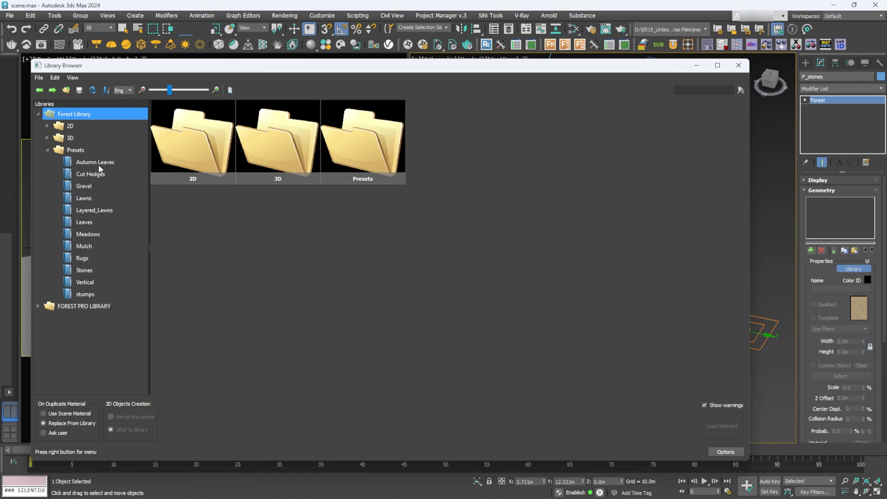
left_click(82, 270)
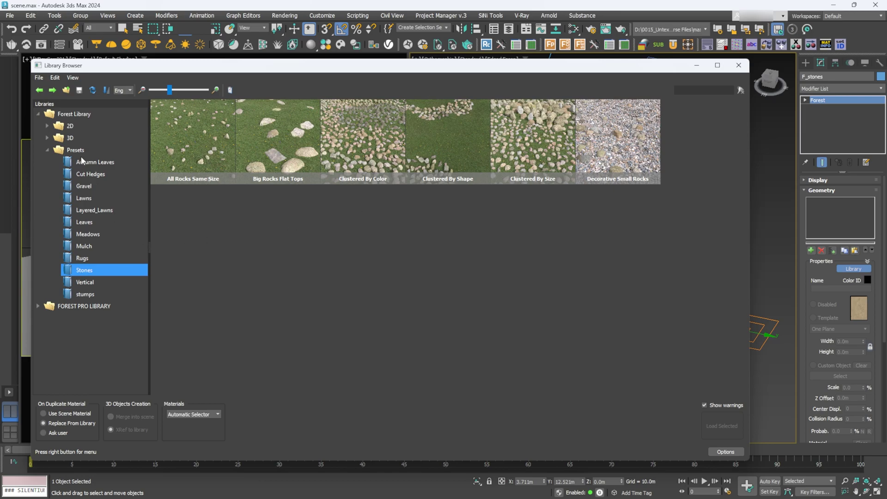
left_click(54, 138)
double_click(390, 145)
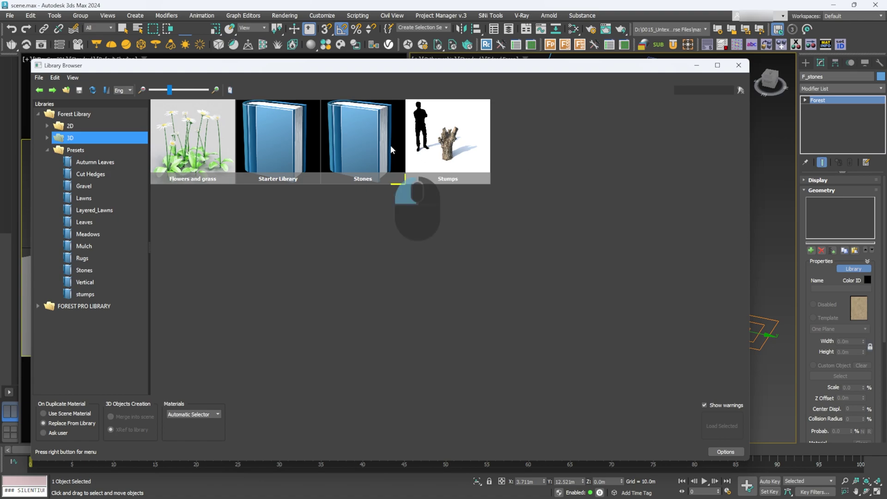
Load Rock s1 03, s1 11, s1 18, s2 01, s2 02 and s2 03 into the F_stones geometry
scroll(382, 192, "down", 2)
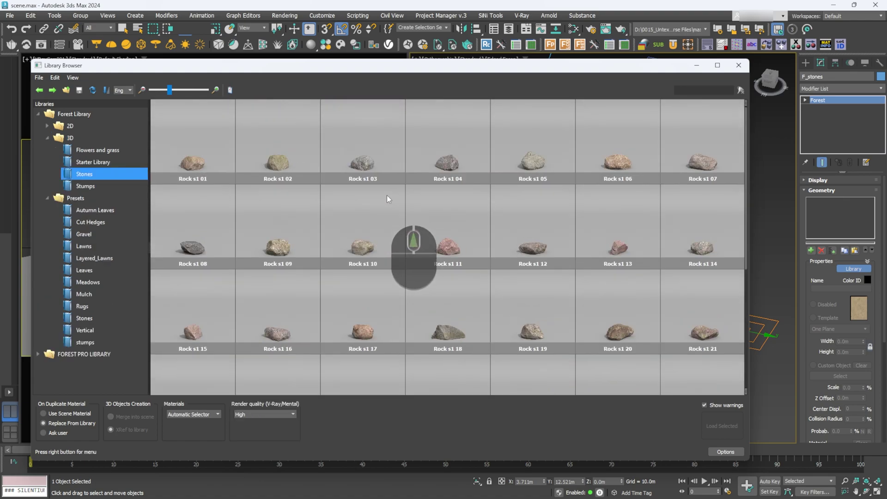
left_click(370, 148)
scroll(384, 156, "down", 1)
left_click(442, 176, "ctrl")
scroll(439, 178, "up", 2)
left_click(447, 181, "ctrl")
scroll(416, 204, "down", 2)
left_click(373, 239, "ctrl")
left_click(296, 257, "ctrl")
left_click(437, 263, "ctrl")
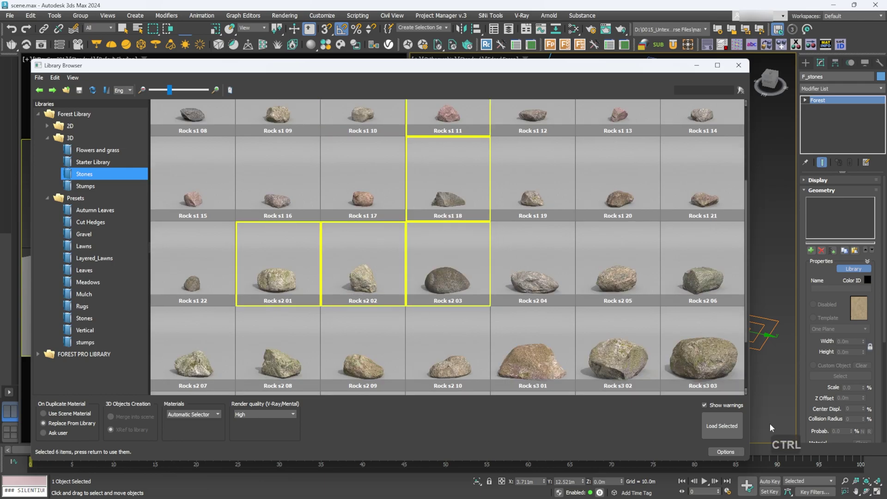
left_click(722, 428)
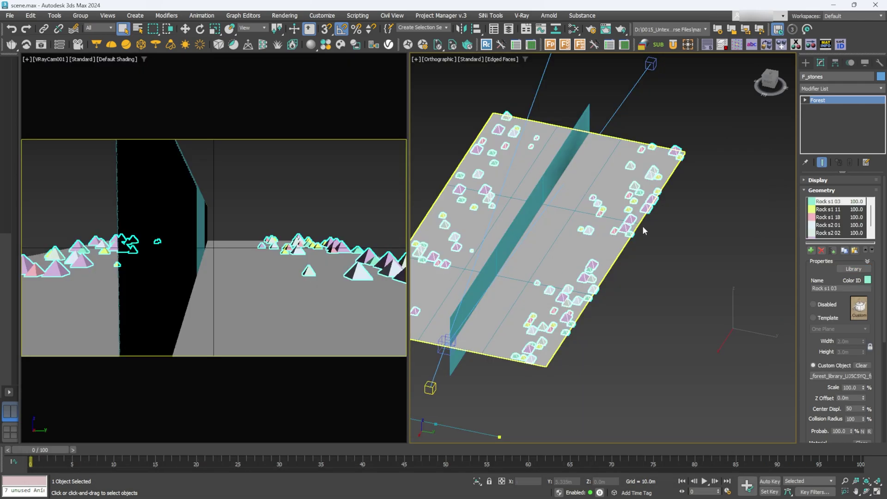
Reduce the thickness of the F_stones splineController exclusion area to 0.9 m
middle_click_drag(628, 261, 595, 253, "alt")
left_click(821, 190)
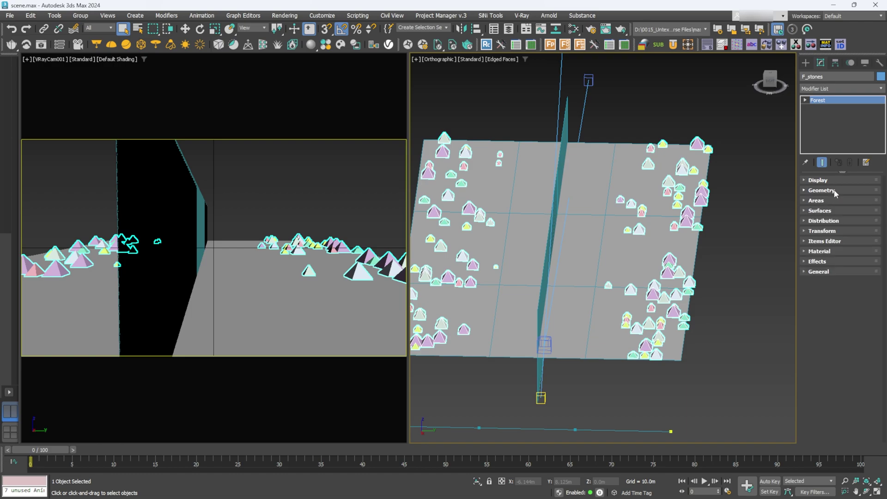
left_click(824, 201)
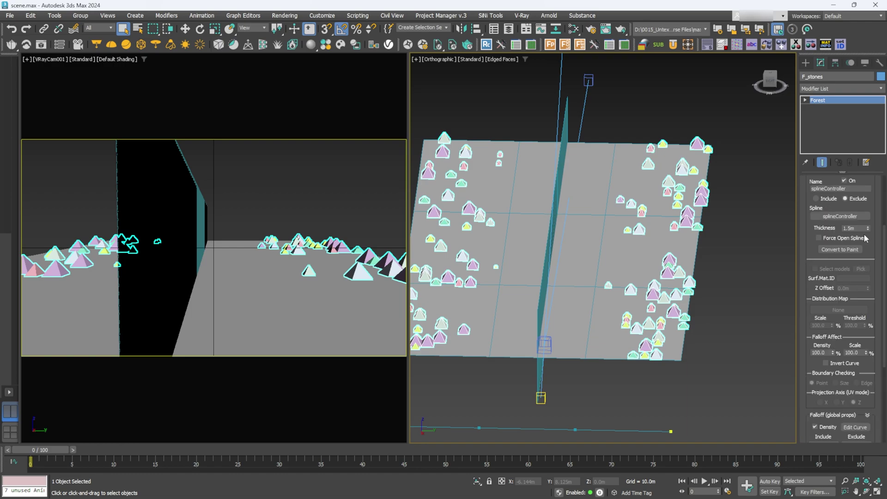
left_click_drag(868, 229, 813, 222)
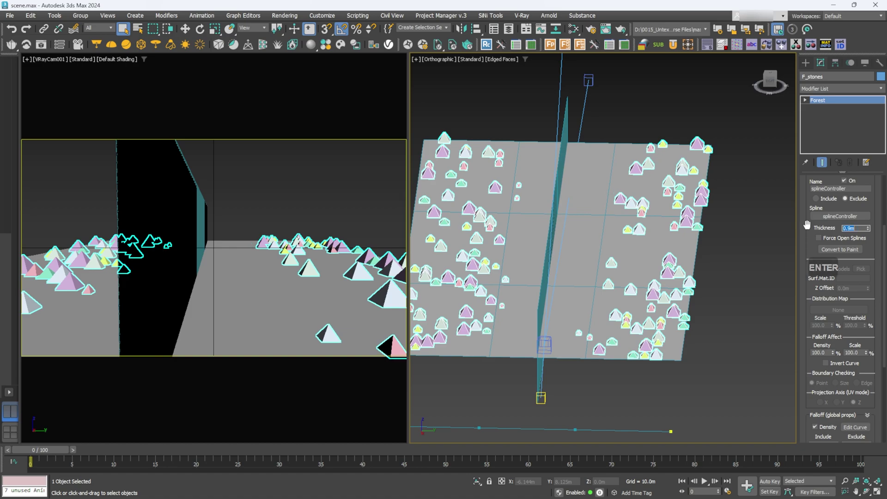
Raise the density falloff's Include distance for F_stones to about 2.12 m
middle_click_drag(647, 259, 490, 130, "alt")
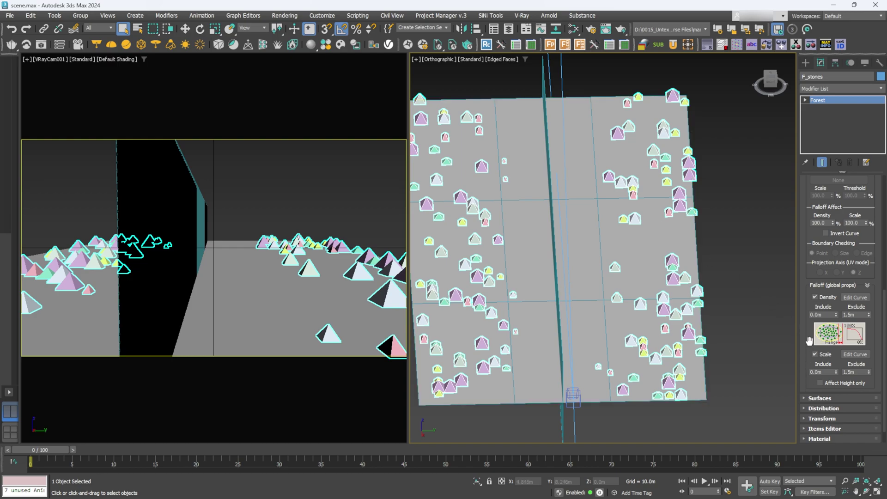
left_click_drag(835, 317, 823, 219)
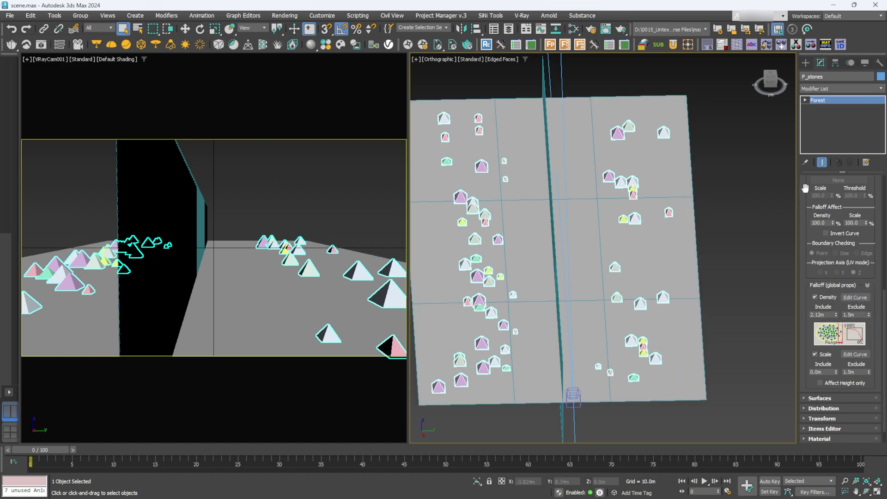
scroll(806, 189, "up", 8)
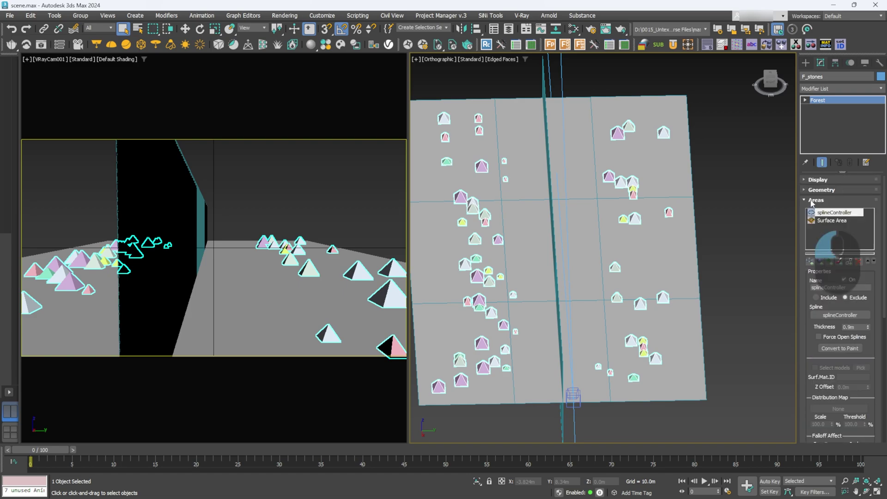
left_click(815, 200)
Set the X density units of the F_stones distribution to 41.2 m
left_click(820, 221)
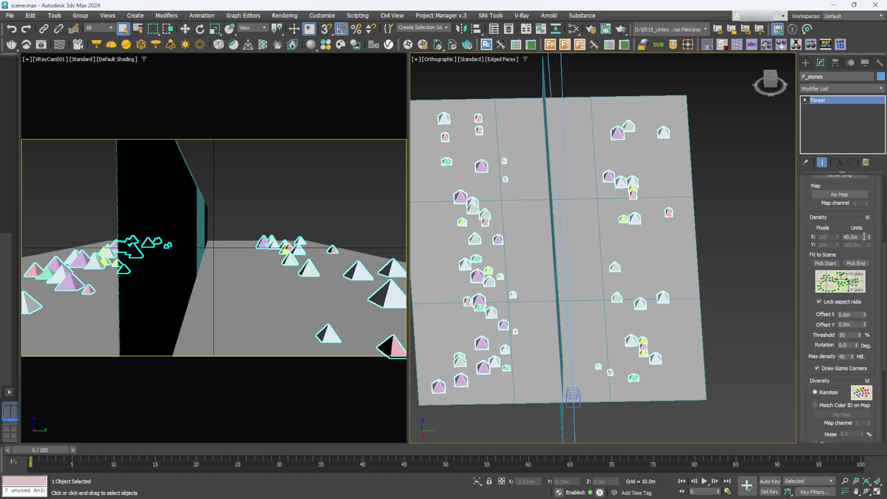
mouse_move(869, 238)
left_mouse_down()
mouse_move(870, 248)
mouse_move(870, 236)
left_mouse_up()
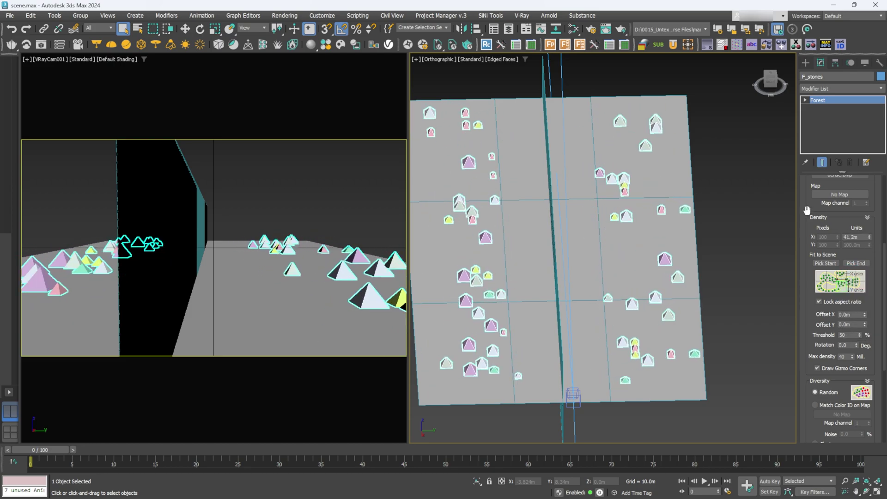
left_click_drag(807, 211, 804, 297)
left_click_drag(809, 227, 809, 240)
scroll(809, 241, "up", 2)
left_click(818, 211)
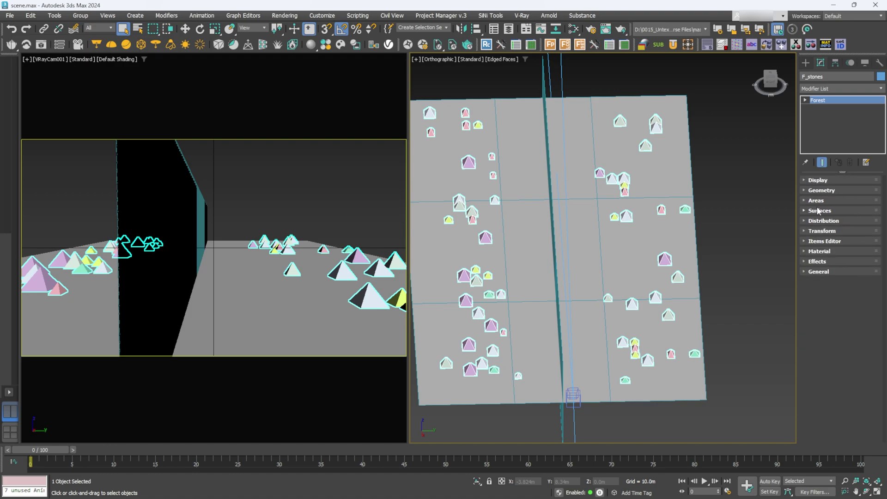
Enable random translation, rotation and scale for the stones, keeping their preset ranges
left_click(819, 231)
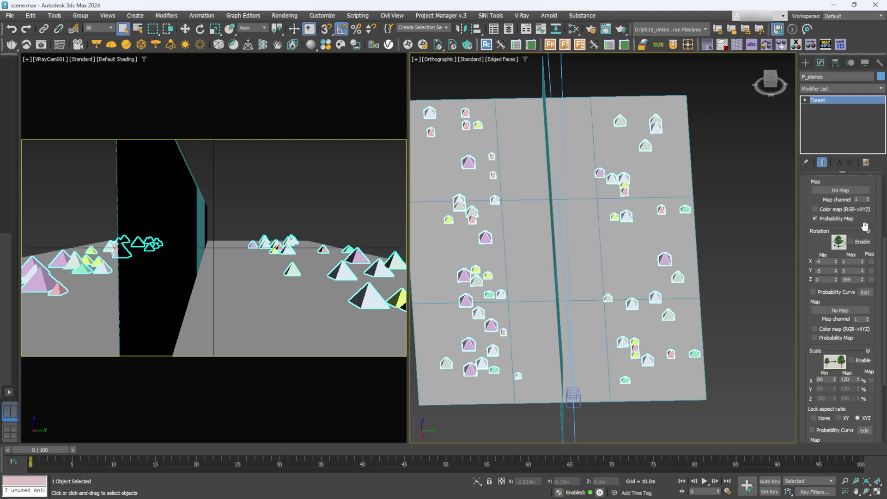
scroll(862, 228, "up", 3)
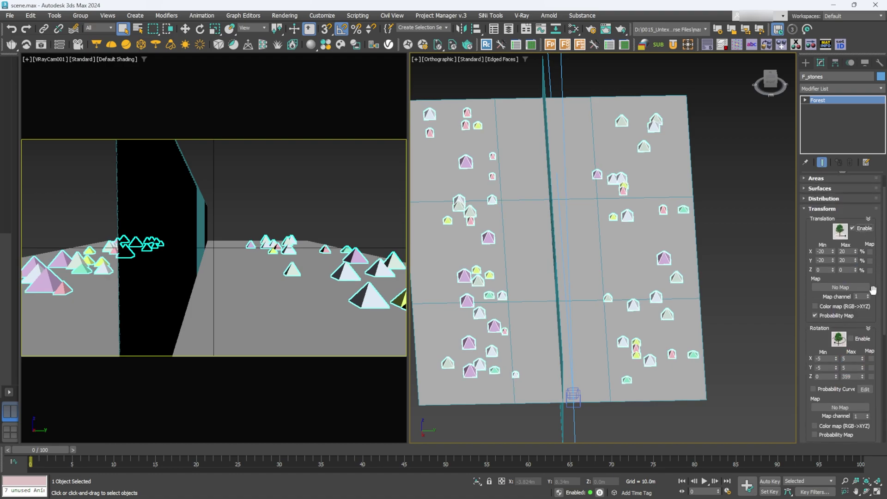
scroll(873, 312, "down", 2)
left_click(851, 277)
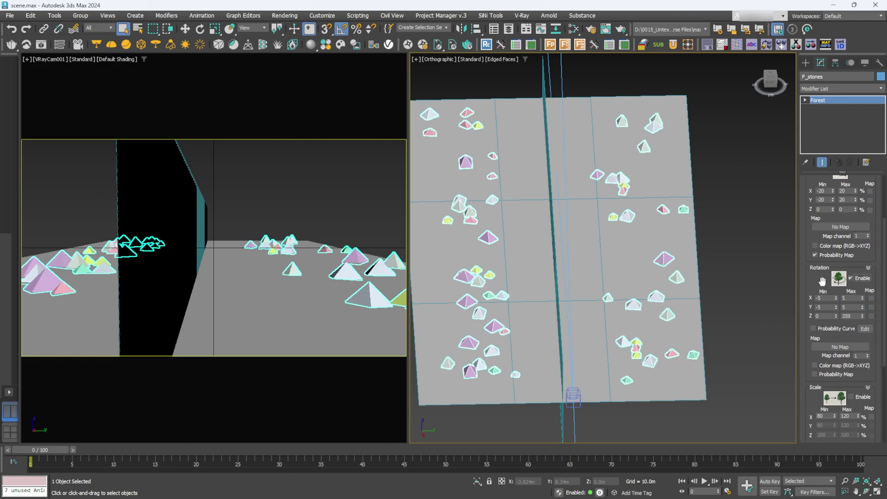
scroll(820, 245, "down", 1)
left_click(859, 361)
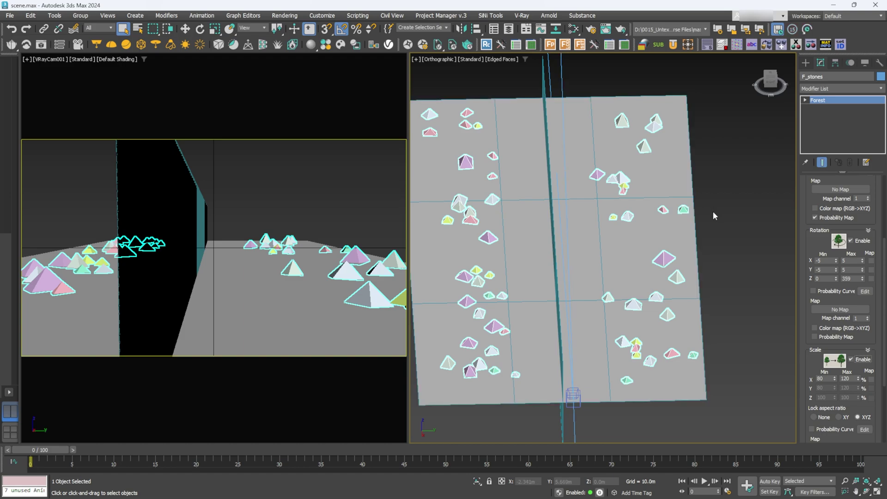
Clone F_stones as an independent copy named F_plantsSmall
left_click(660, 261)
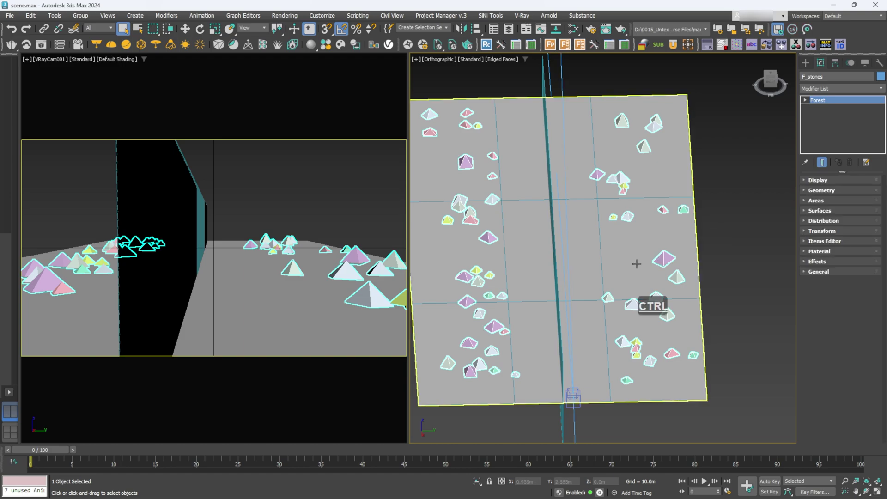
key("ctrl+v")
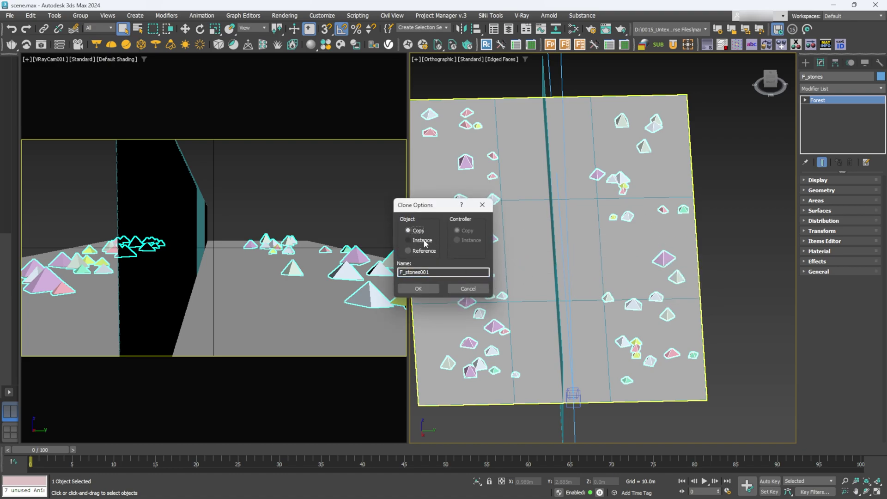
left_click_drag(406, 272, 469, 277)
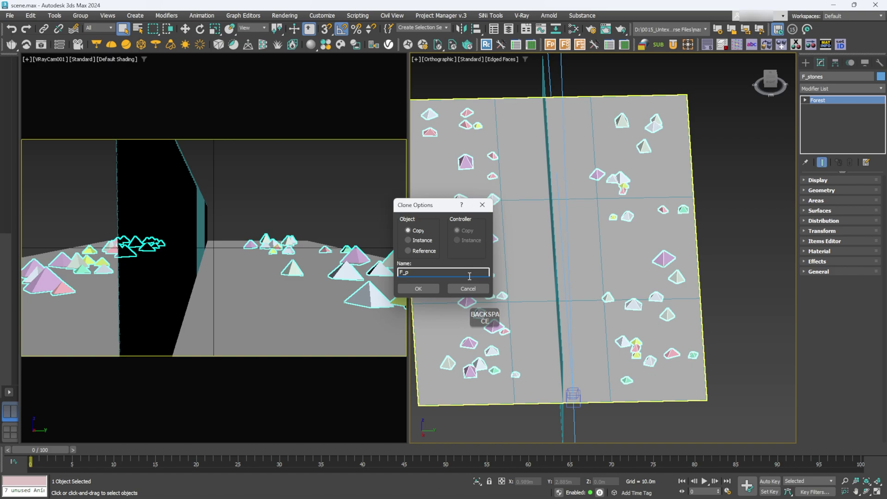
type("F_plantsSmall")
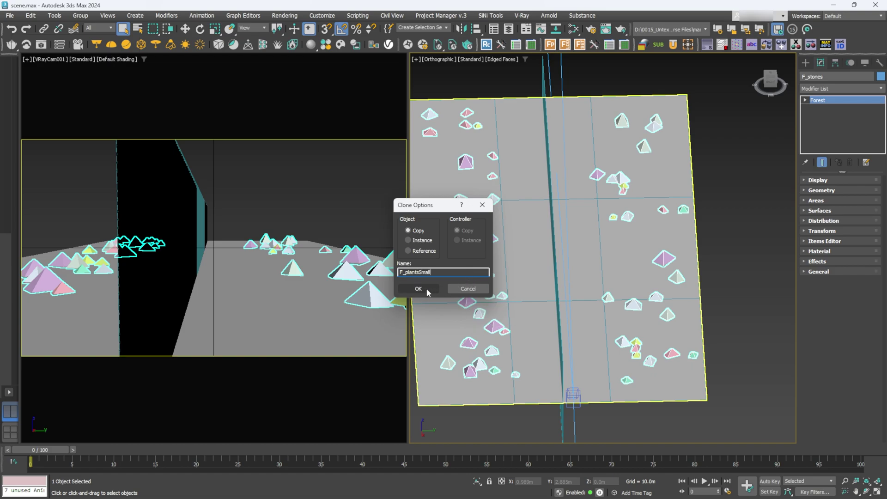
left_click(418, 289)
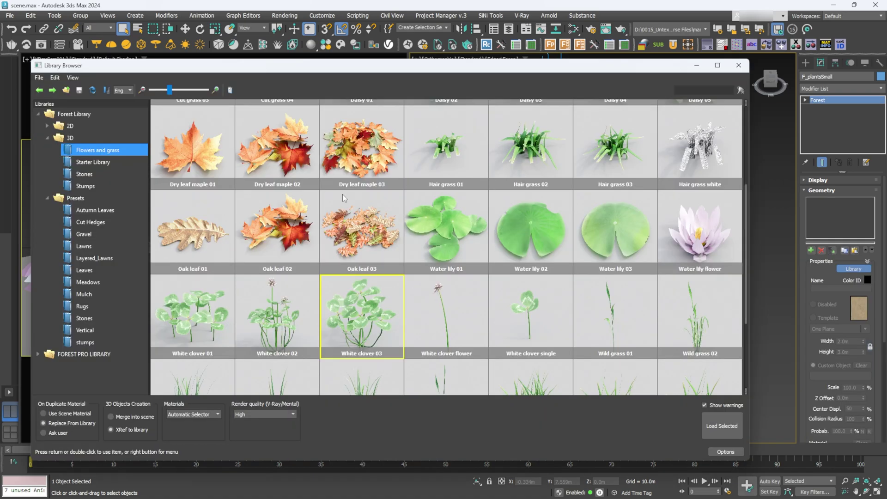
Load White clover 01 and White clover 03 from the Flowers and grass library into F_plantsSmall
left_click(301, 318)
left_click(353, 311)
left_click(213, 318, "ctrl")
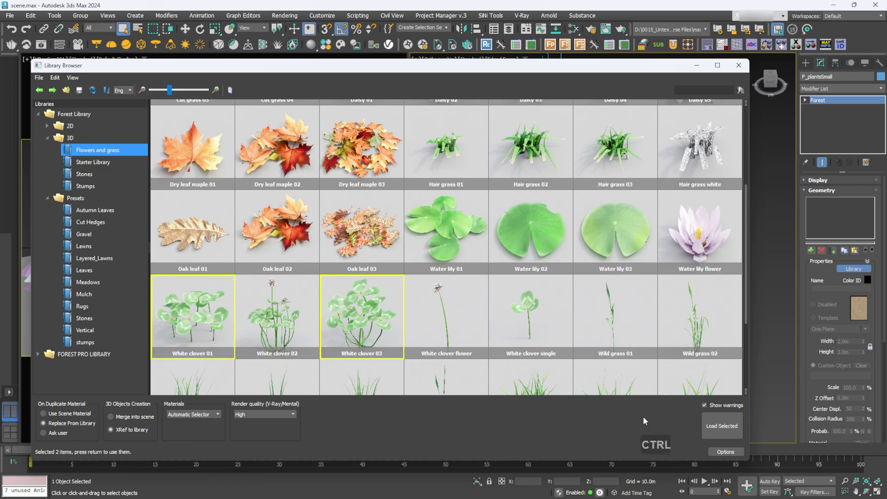
left_click(728, 429)
middle_click_drag(614, 240, 665, 259, "alt")
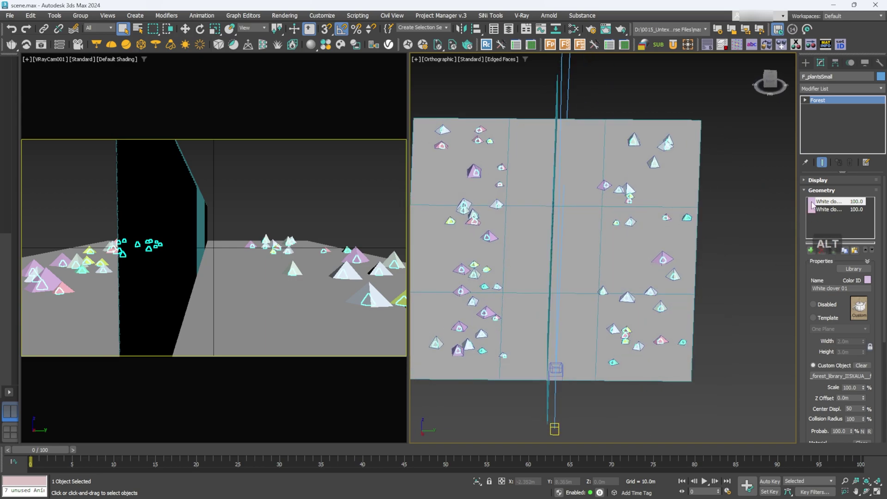
left_click(820, 190, "alt")
Reset the density falloff's Include distance for F_plantsSmall in its area settings
middle_click_drag(588, 305, 813, 277, "alt")
left_click(813, 202)
scroll(803, 288, "down", 5)
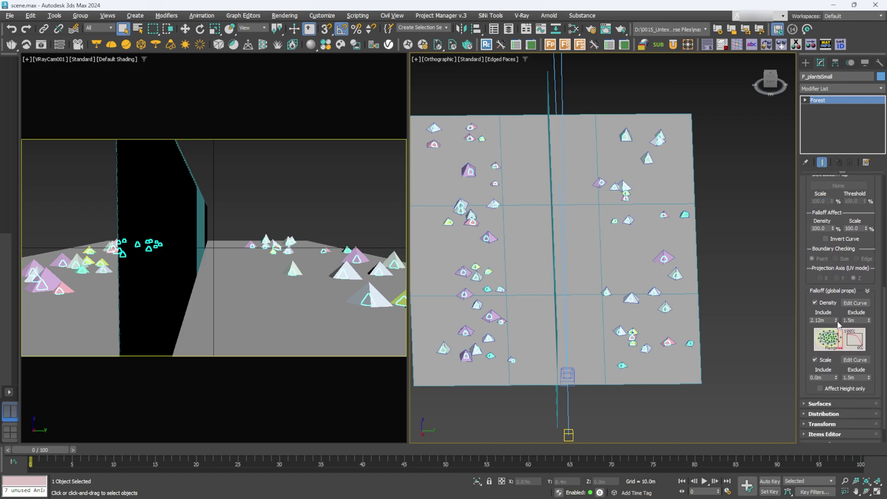
right_click(836, 320)
middle_click_drag(743, 269, 796, 201, "alt")
scroll(818, 225, "up", 4)
Set the X density units of the F_plantsSmall distribution to 22 m
scroll(806, 213, "down", 10)
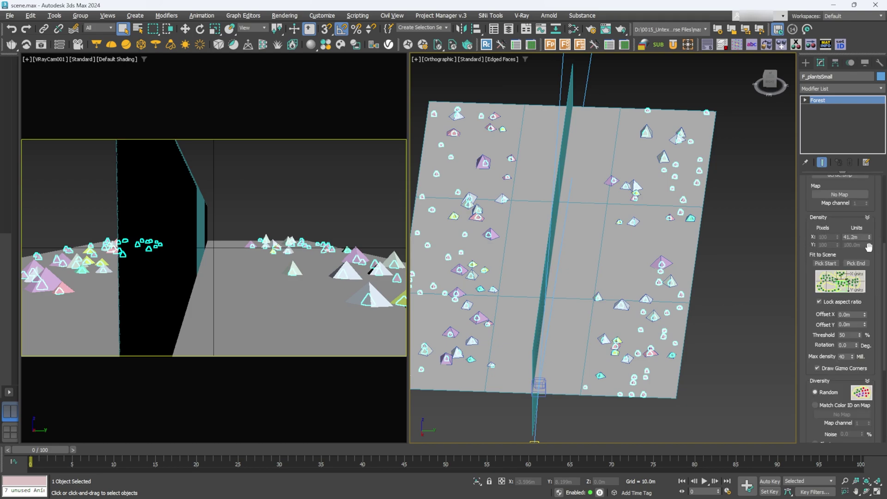
left_click_drag(863, 238, 825, 236)
type("2")
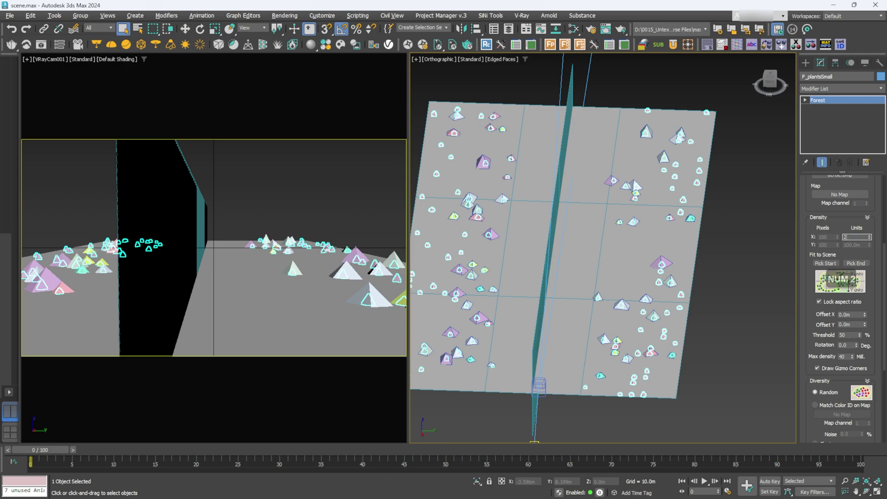
type("2")
key("Return")
middle_click_drag(755, 181, 779, 196, "alt")
Change the F_plantsSmall distribution map to Patches 1 and inspect the clustered plants on both sides of the path
scroll(850, 250, "up", 3)
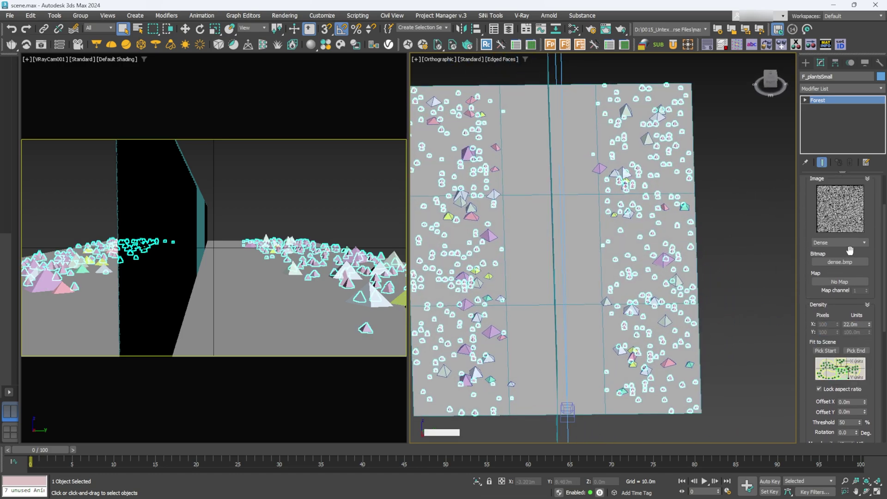
left_click(845, 242)
left_click(827, 264)
mouse_move(636, 236)
middle_mouse_down("alt")
mouse_move(680, 238)
mouse_move(648, 231)
middle_mouse_up("alt")
middle_click_drag(700, 252, 700, 203, "alt")
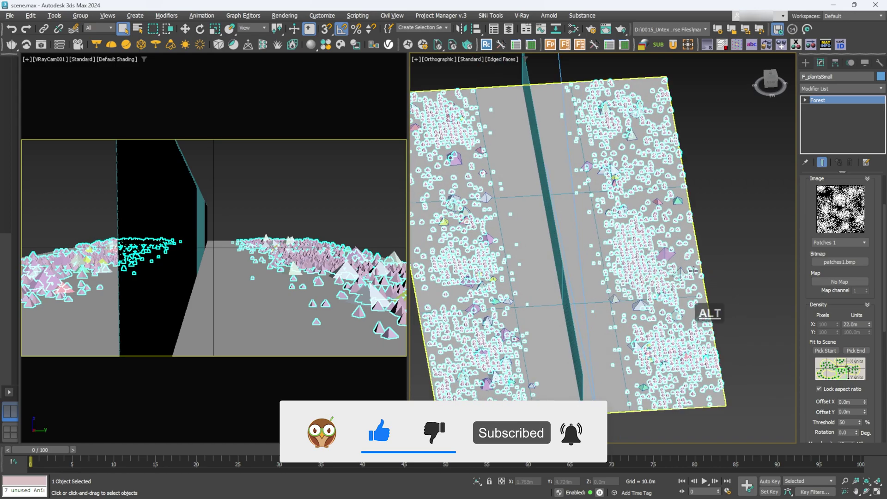
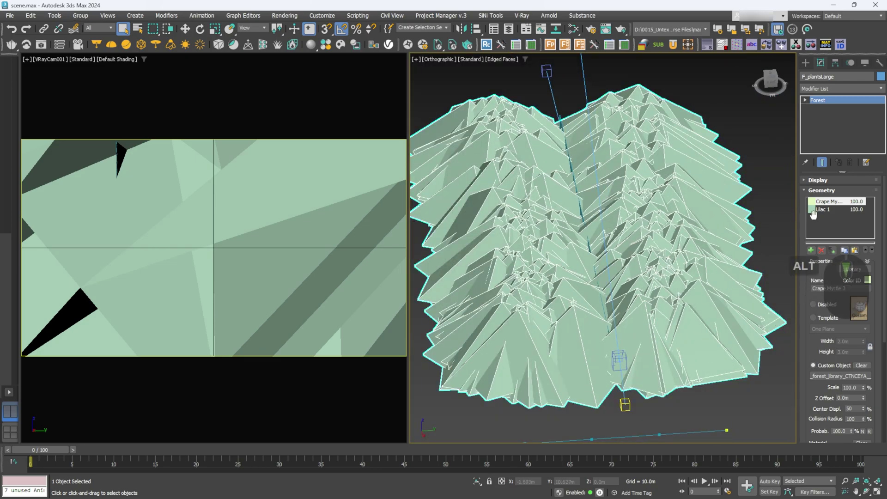
Raise the X density units of the F_plantsLarge distribution to 118.8 m
left_click(830, 192)
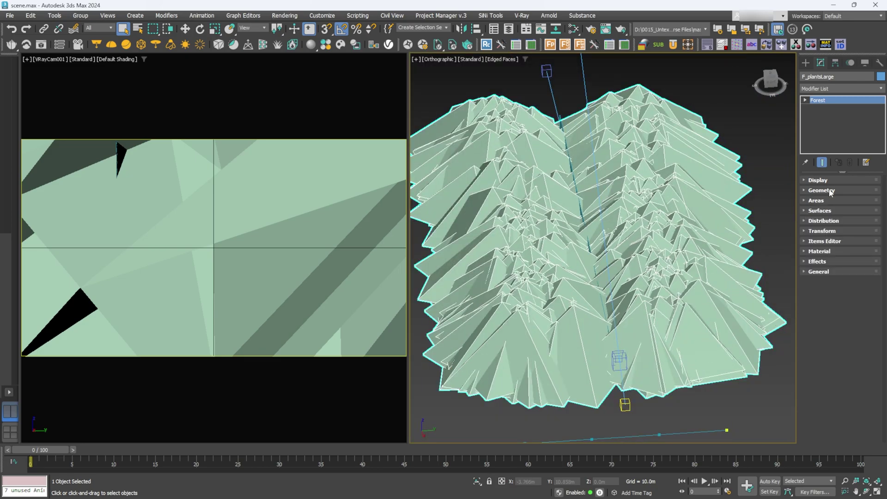
left_click(825, 223)
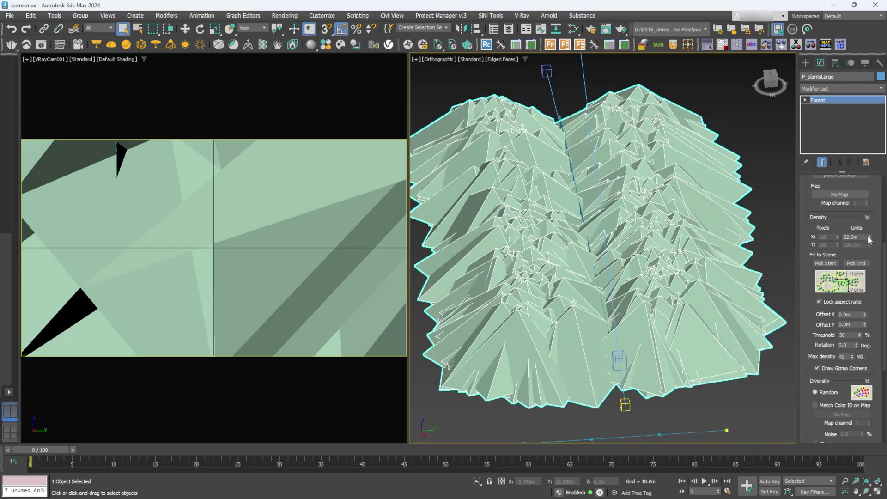
left_click_drag(869, 239, 849, 48)
left_click_drag(809, 213, 811, 365)
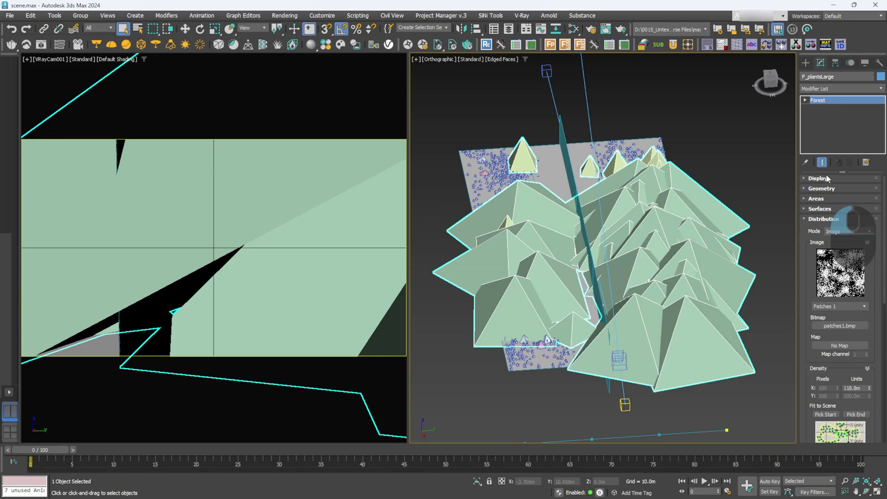
Switch the viewport display of F_plantsLarge to Points-Cloud and inspect the shrubs from several angles
left_click(825, 179)
left_click(819, 211)
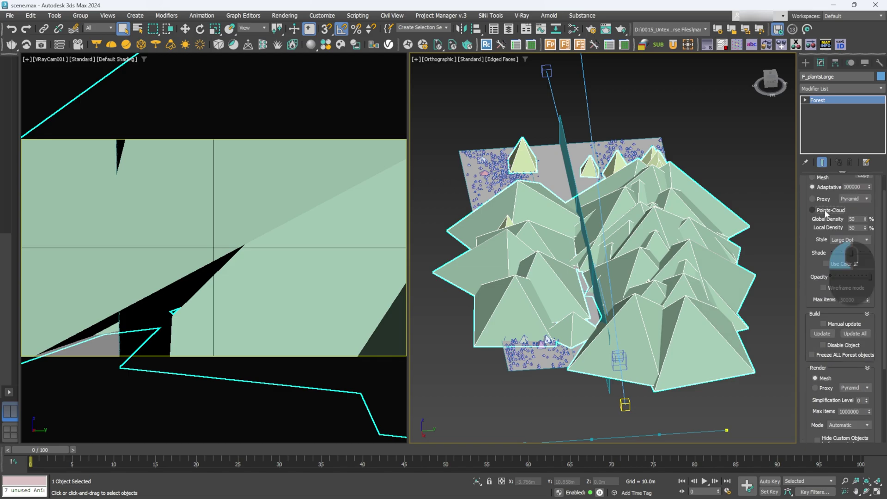
middle_click_drag(692, 305, 762, 312, "alt")
middle_click_drag(701, 265, 670, 256, "alt")
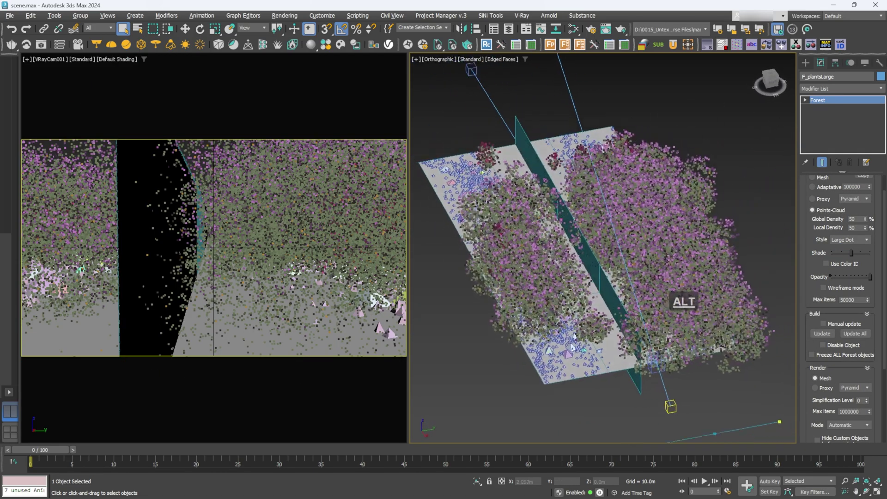
mouse_move(670, 210)
middle_mouse_down("alt")
mouse_move(646, 226)
mouse_move(541, 194)
mouse_move(638, 214)
mouse_move(670, 208)
middle_mouse_up("alt")
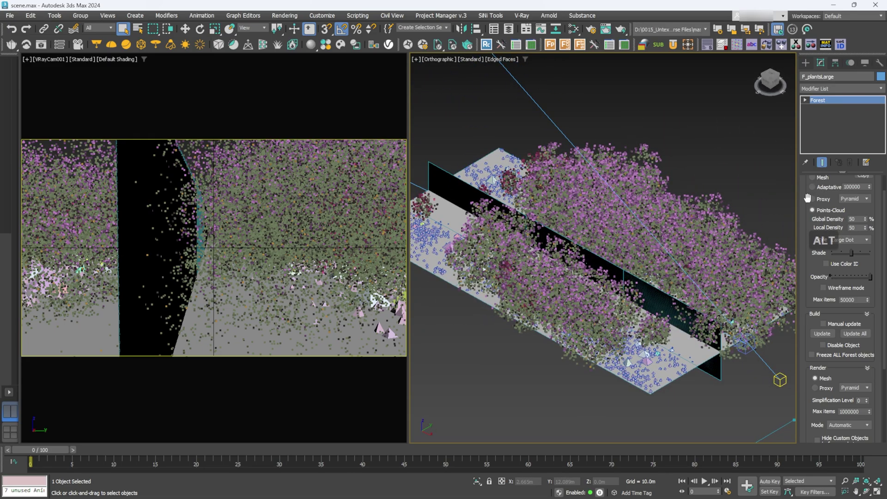
Scale the Lilac 1 item of F_plantsLarge down to 40% and check the shrubs around the path
left_click_drag(807, 198, 824, 227)
left_click(827, 183)
left_click(823, 192)
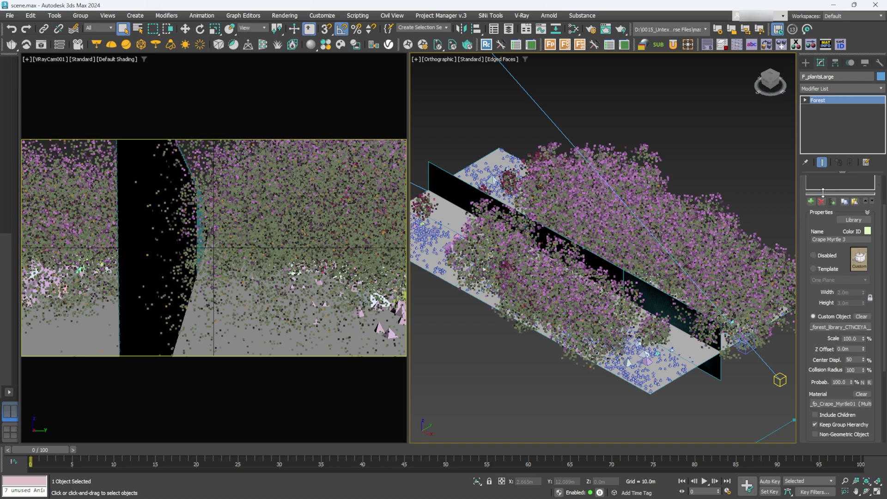
scroll(805, 206, "up", 2)
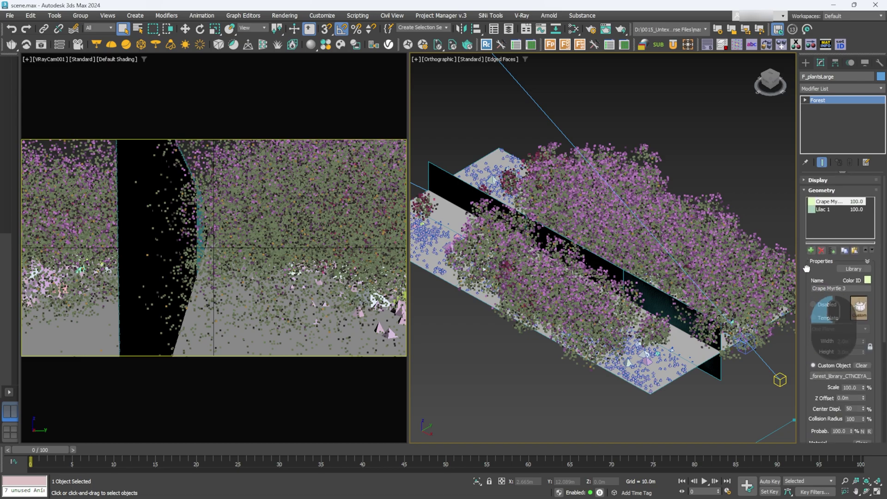
left_click(822, 209)
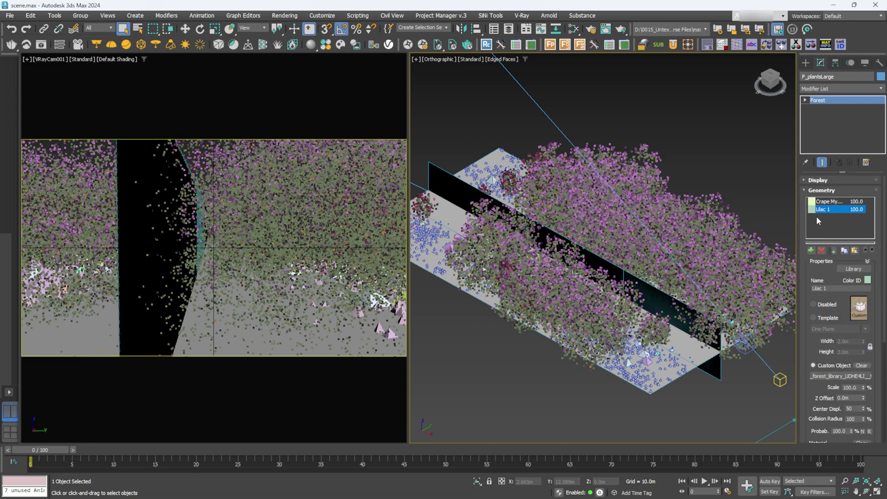
scroll(807, 308, "down", 3)
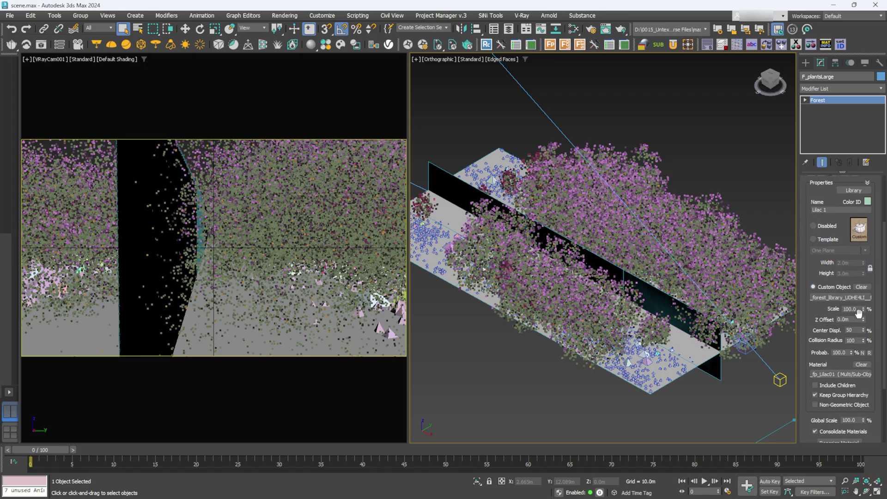
mouse_move(863, 309)
left_mouse_down()
mouse_move(871, 344)
mouse_move(864, 324)
left_mouse_up()
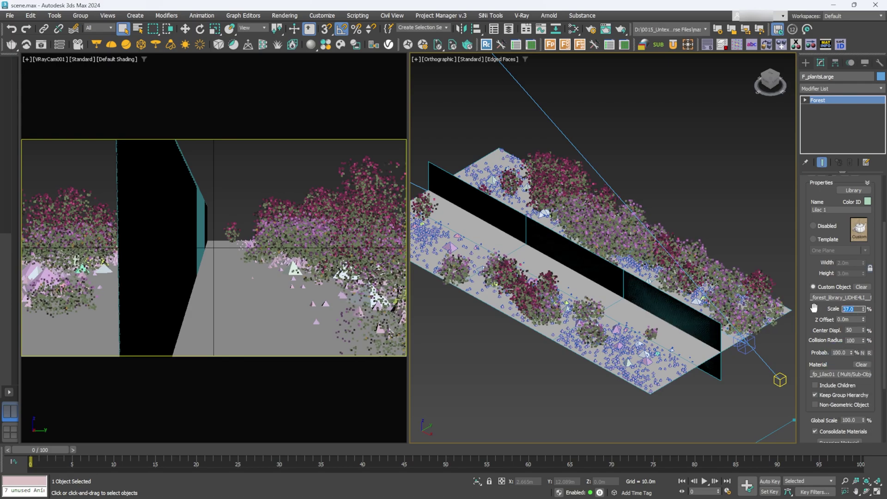
type("32")
key("Return")
middle_click_drag(702, 212, 647, 217, "alt")
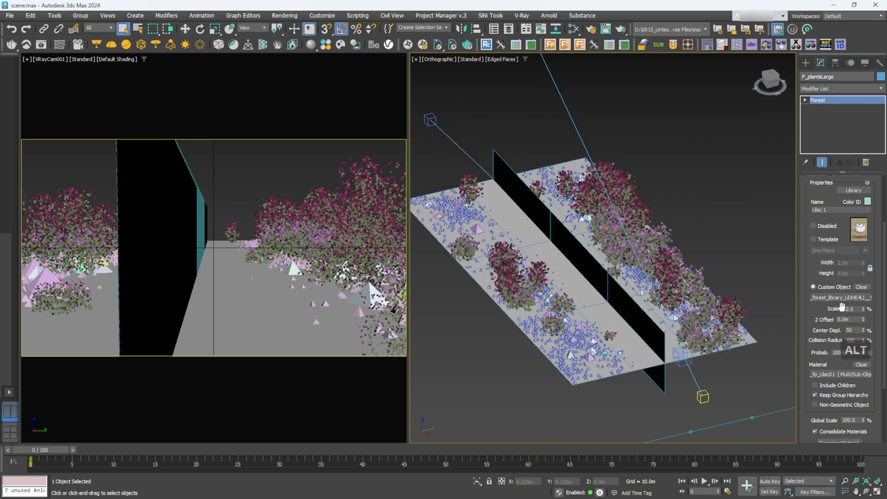
type("40")
key("Return")
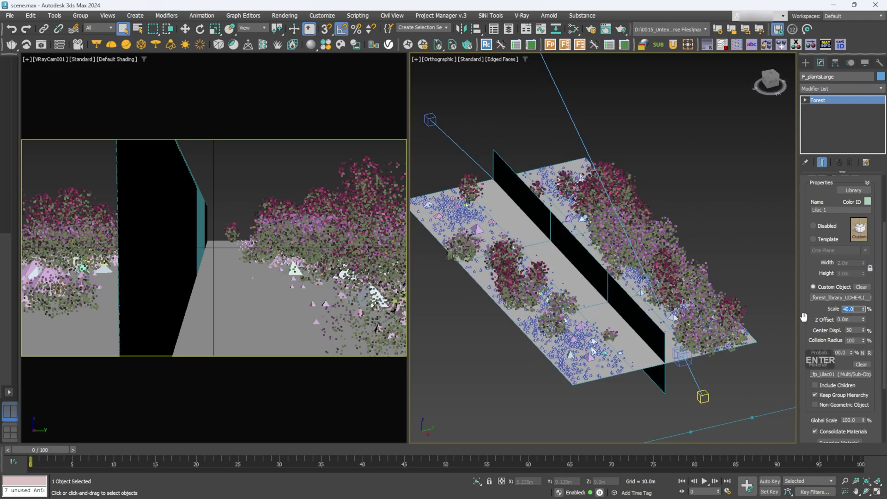
middle_click_drag(513, 267, 723, 221, "alt")
Raise the X density units of the F_plantsLarge distribution to 236.412 m
left_click_drag(805, 190, 805, 268)
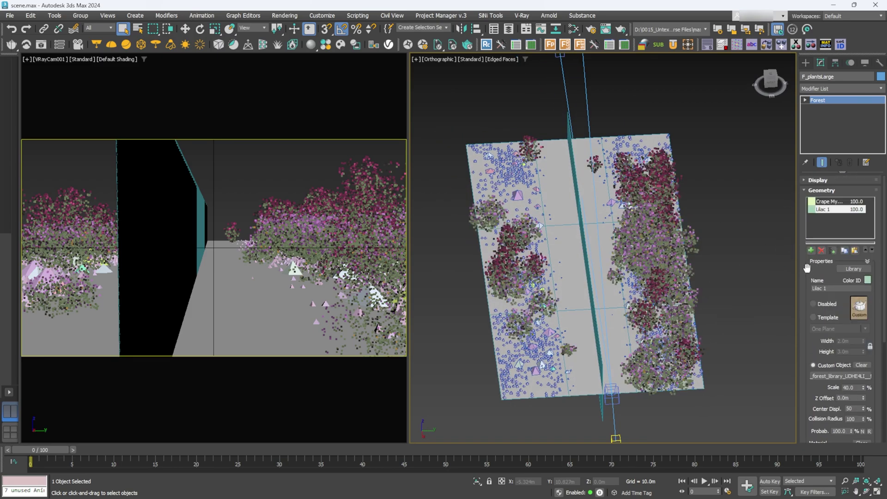
left_click(818, 190)
left_click(823, 220)
scroll(822, 217, "down", 3)
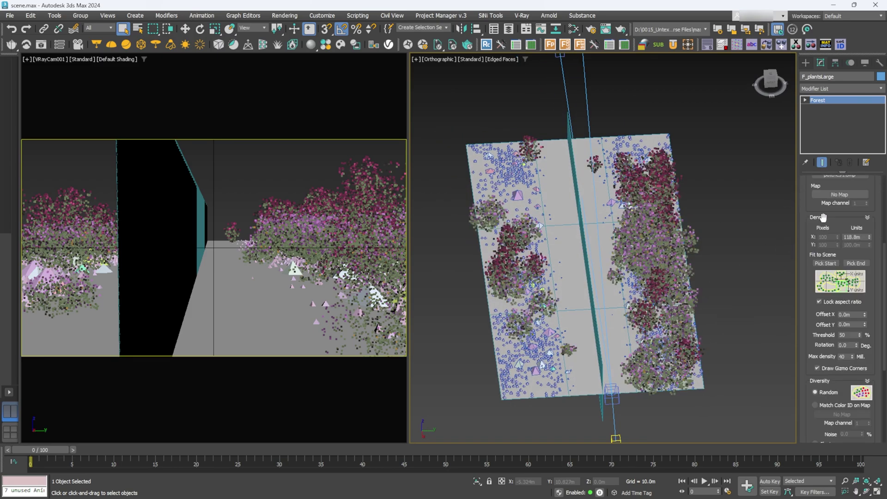
left_click_drag(869, 238, 867, 193)
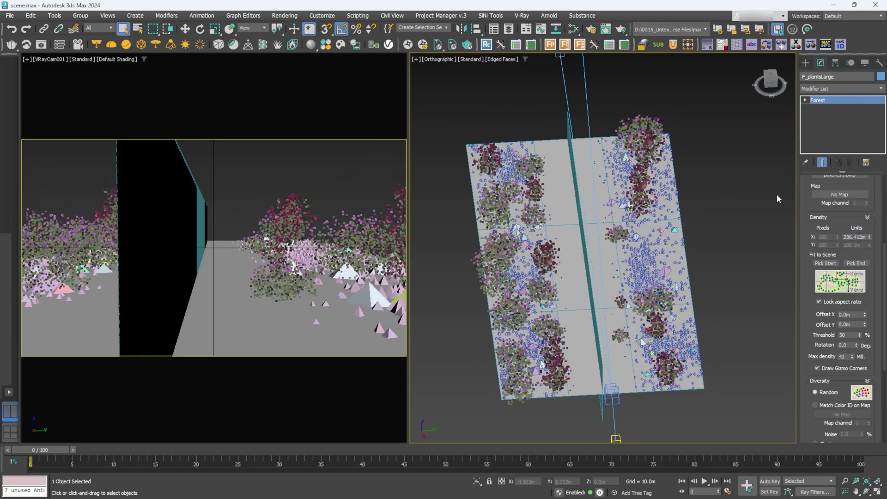
middle_click_drag(748, 210, 576, 206, "alt")
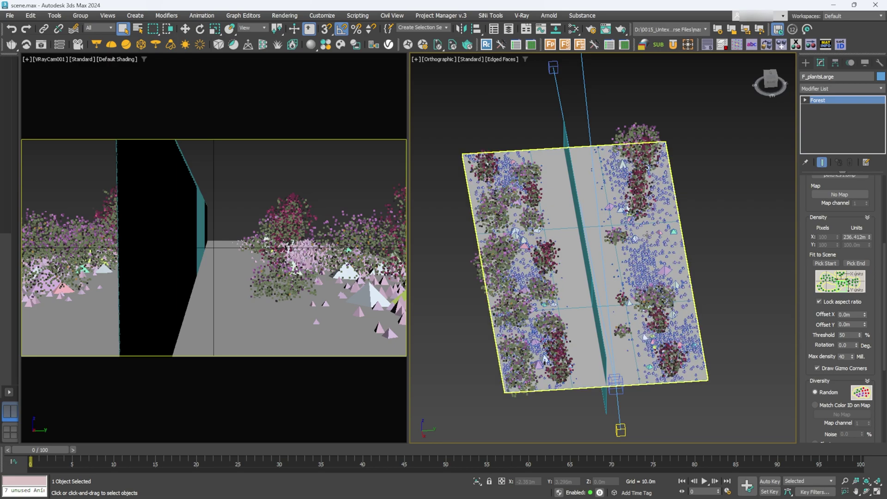
Clone F_plantsLarge as an independent copy named F_trees and empty its geometry list
middle_click_drag(647, 235, 621, 210, "alt")
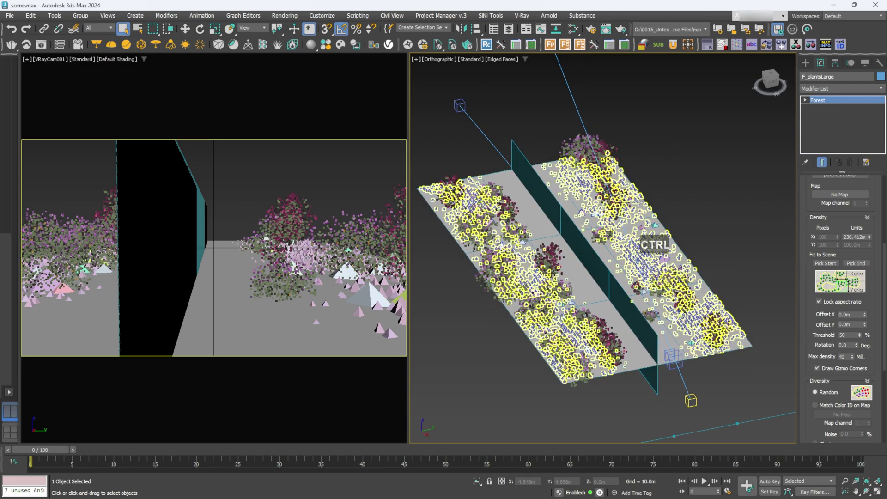
key("ctrl+v")
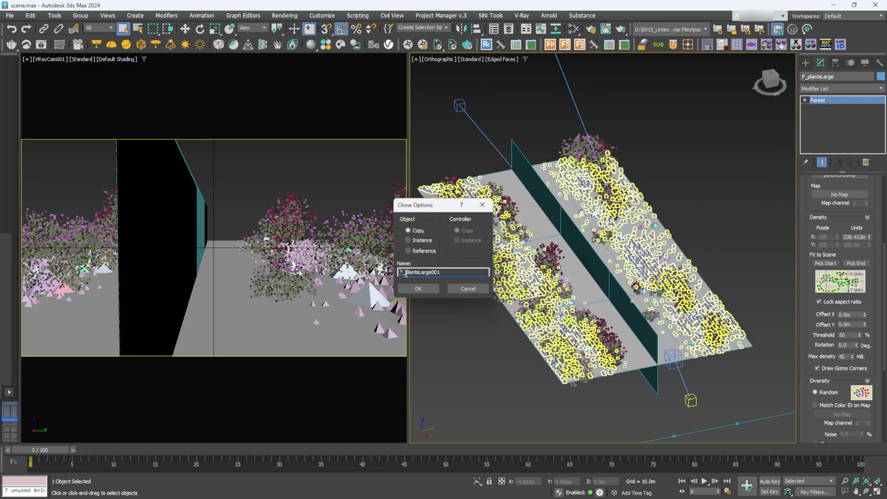
double_click(405, 273)
key("Return")
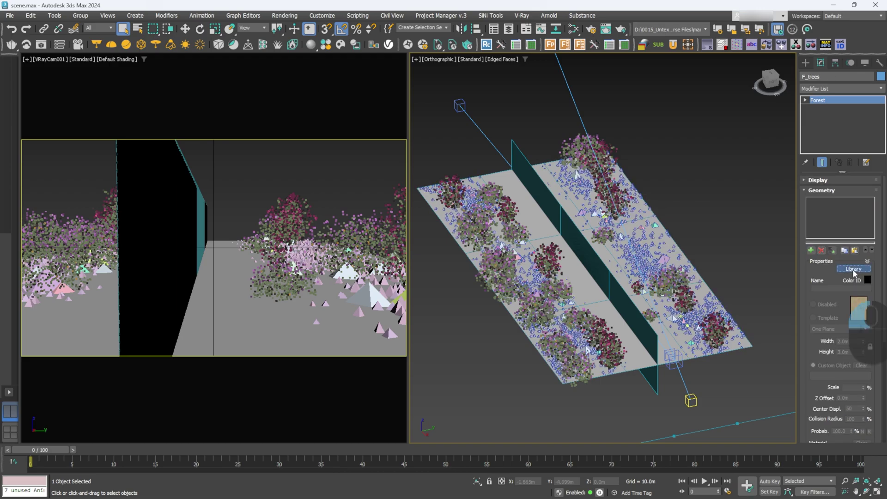
Load Silver Maple 1 from the 3D Starter Library into F_trees
left_click(854, 269)
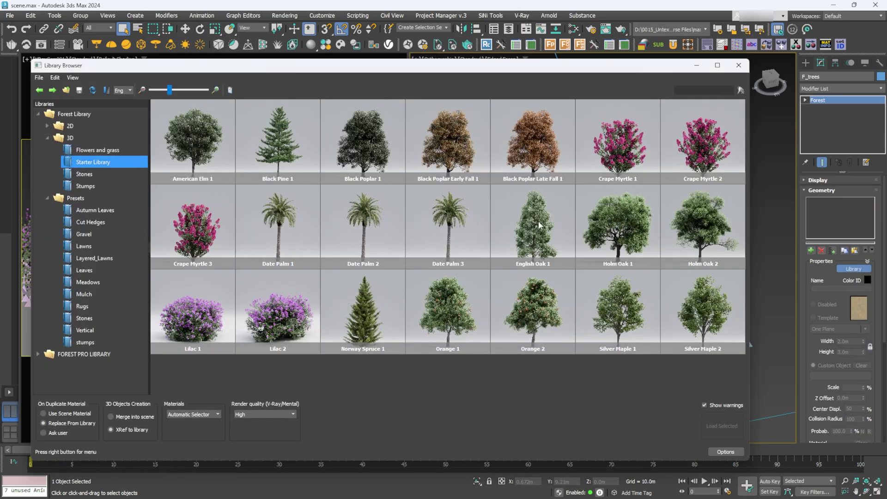
scroll(542, 230, "down", 1)
left_click(612, 326)
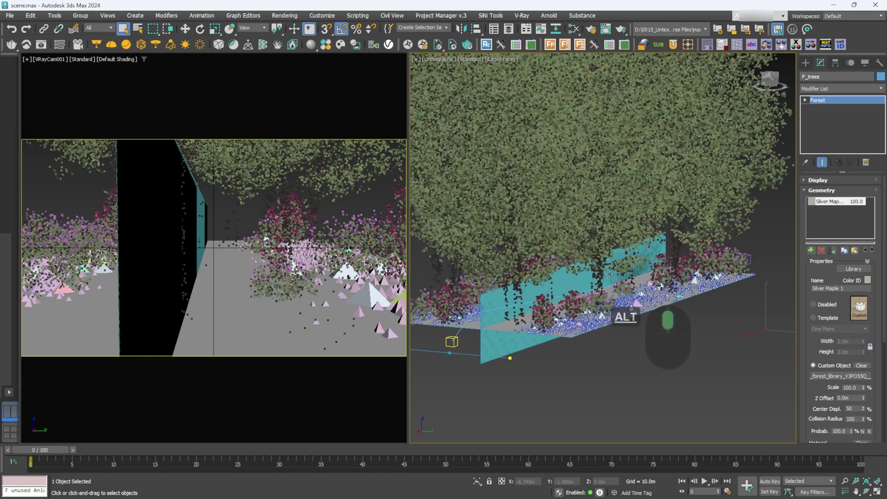
middle_click_drag(609, 275, 785, 220, "alt")
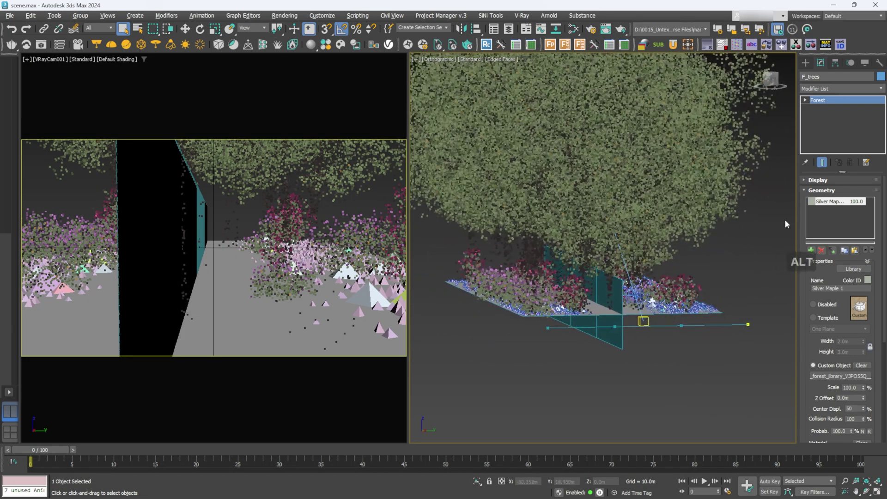
Set the scale of the Silver Maple 1 item to 40%
double_click(857, 387)
type("40")
key("Return")
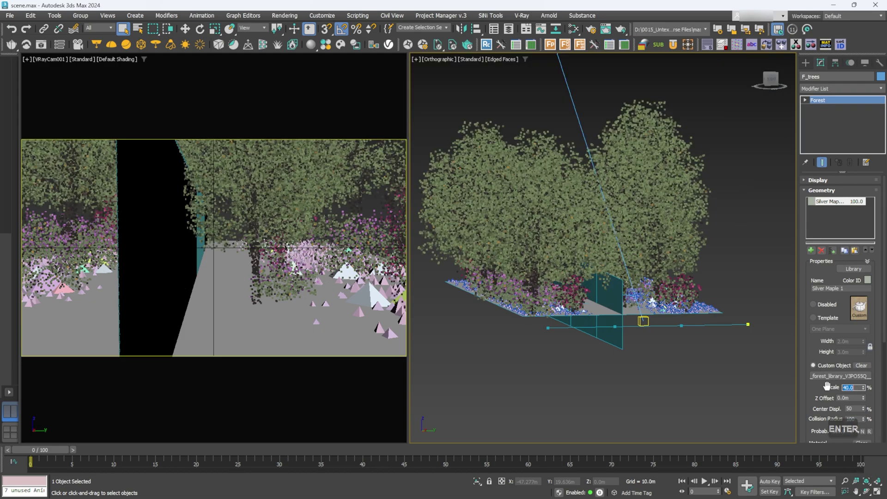
Increase the X density units of the F_trees distribution so fewer trees are scattered beside the path
middle_click_drag(666, 258, 680, 239, "alt")
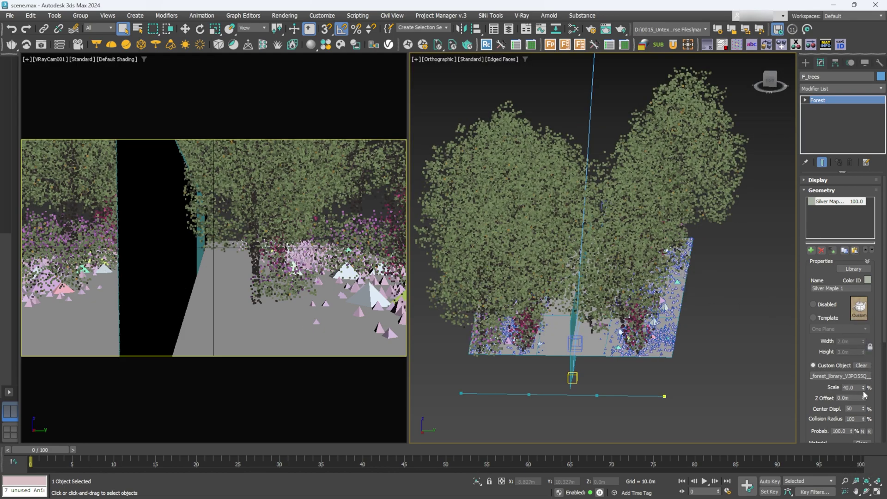
scroll(868, 238, "down", 8)
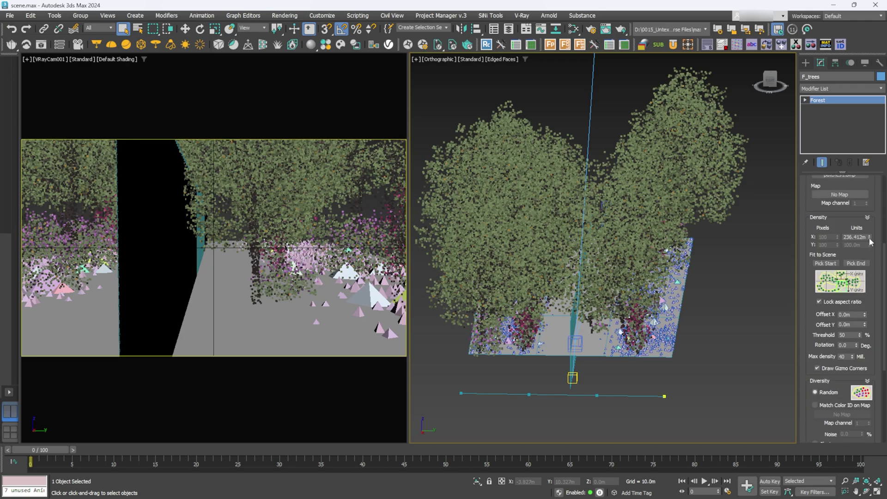
left_click_drag(871, 241, 874, 169)
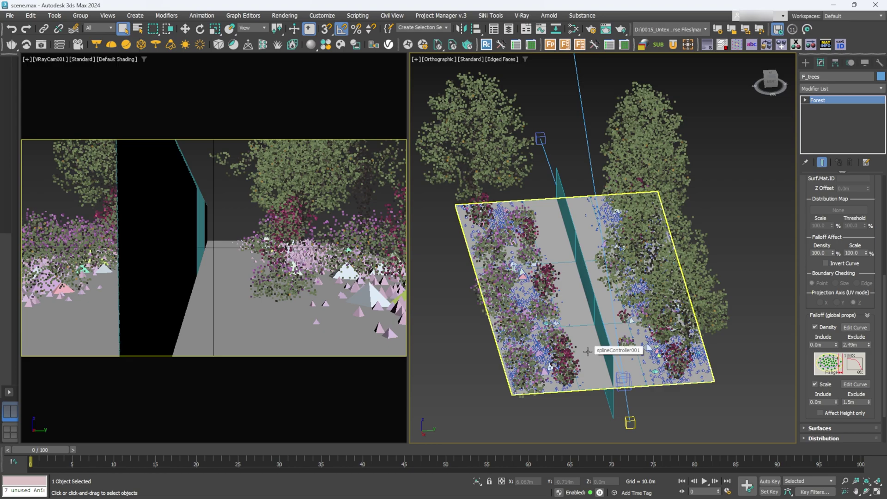
Select splineShape, the custom section of the ground's Sweep, from the 02_MODEL layer
left_click(588, 352)
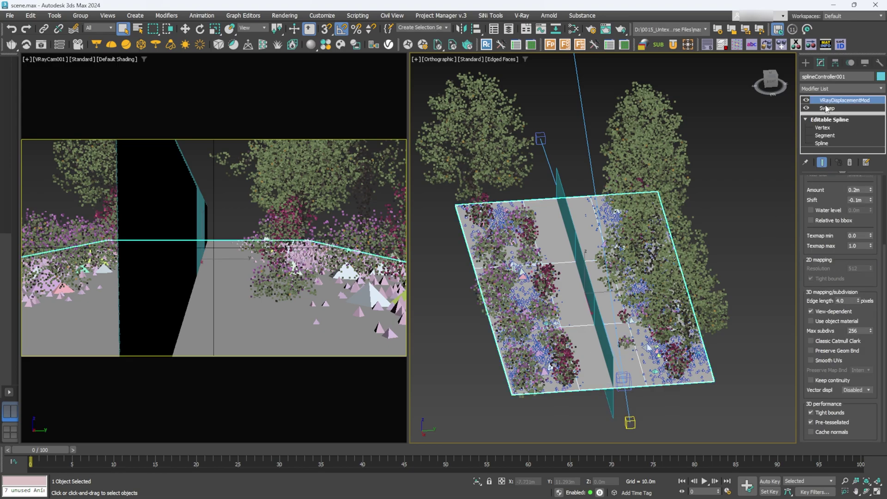
left_click(827, 108)
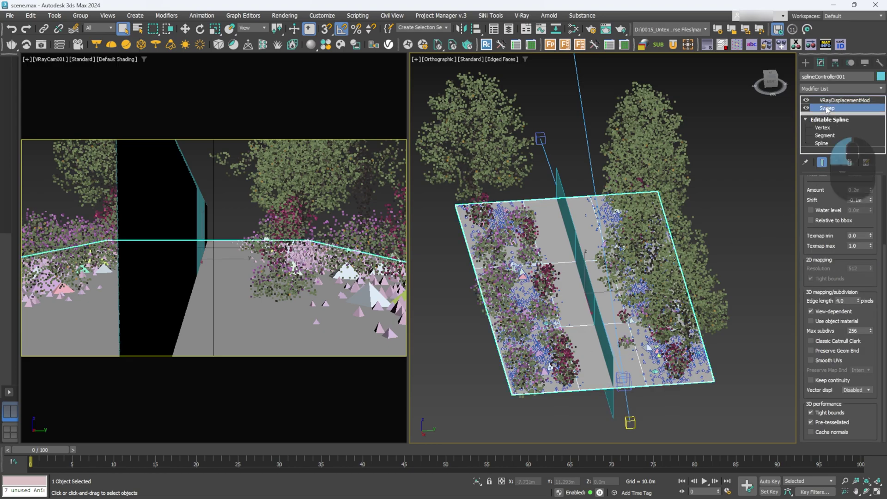
left_click(645, 386)
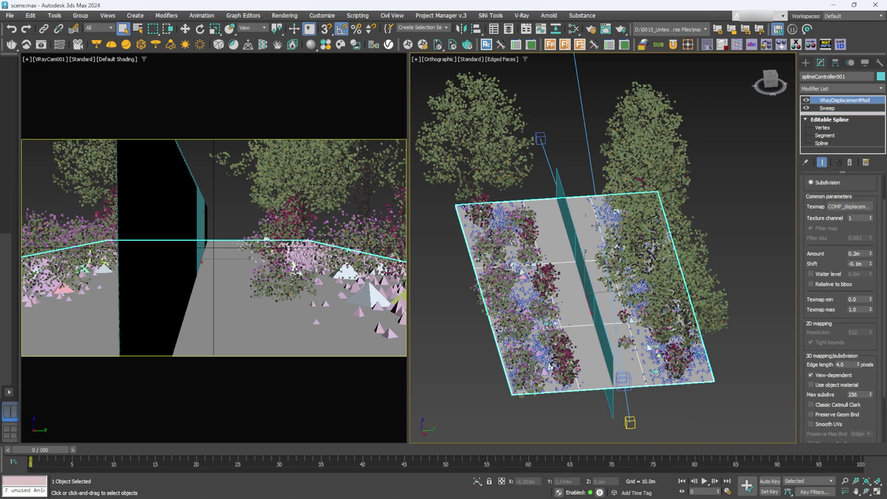
left_click(509, 29)
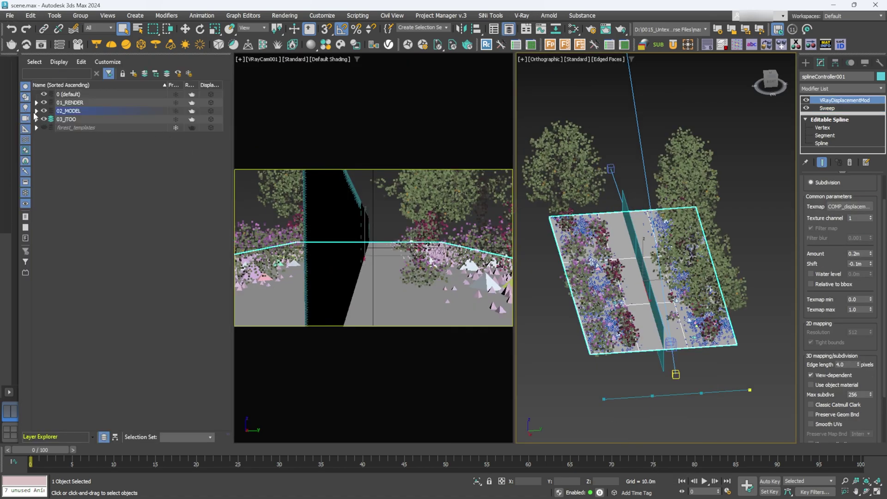
left_click(36, 112)
left_click(73, 137)
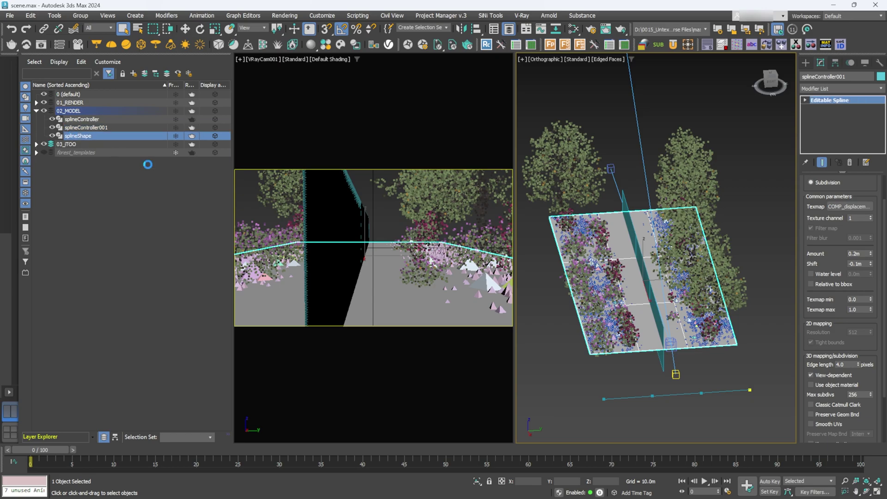
middle_click_drag(762, 409, 727, 381)
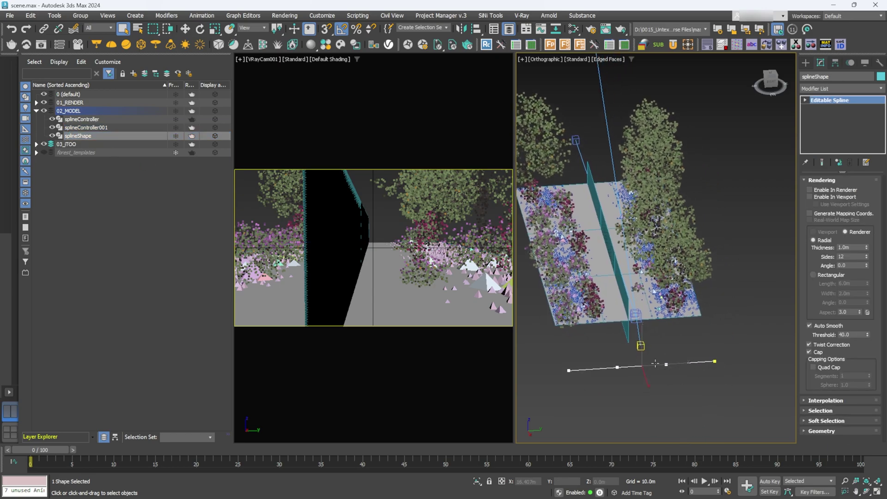
Move the splineShape's end vertex on the positive Y side outward along Y to widen that side of the ground
middle_click_drag(655, 364, 682, 355, "alt")
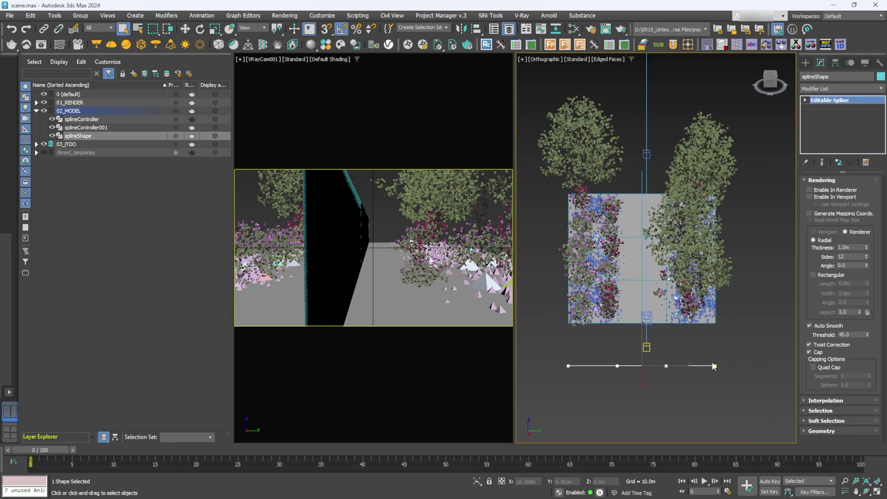
key("1")
left_click_drag(710, 355, 803, 364)
key("w")
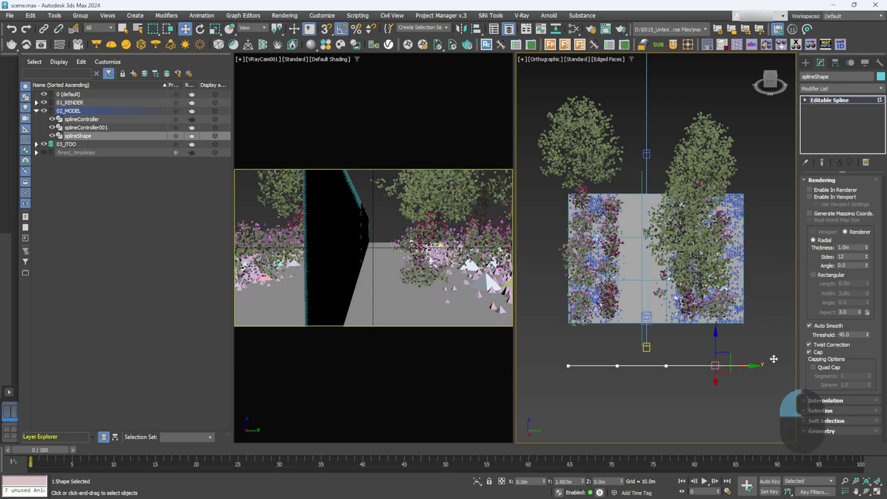
Move splineShape's end vertex on the negative Y side outward to about Y -8.63 m to widen that side of the ground
left_click(569, 365)
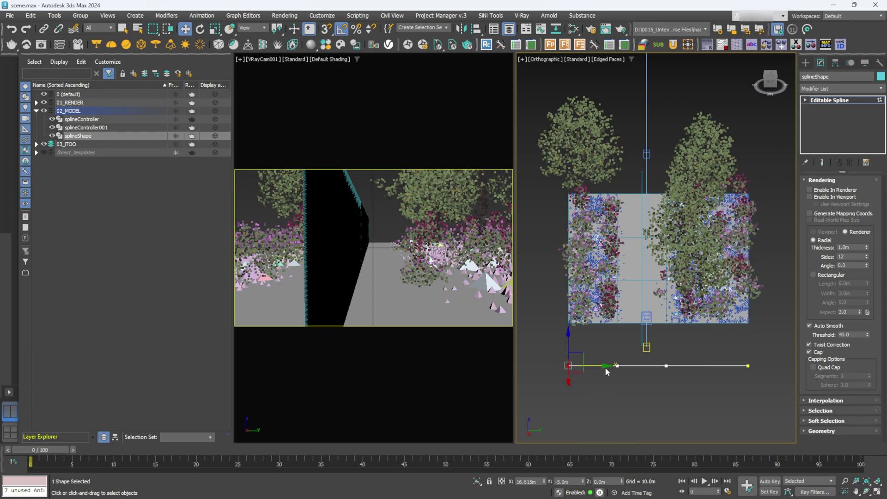
left_click_drag(607, 365, 569, 365)
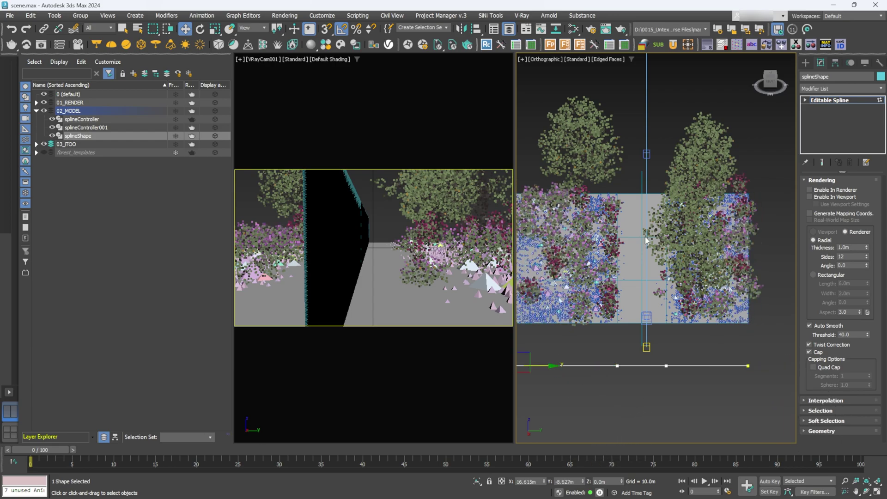
left_click(826, 103)
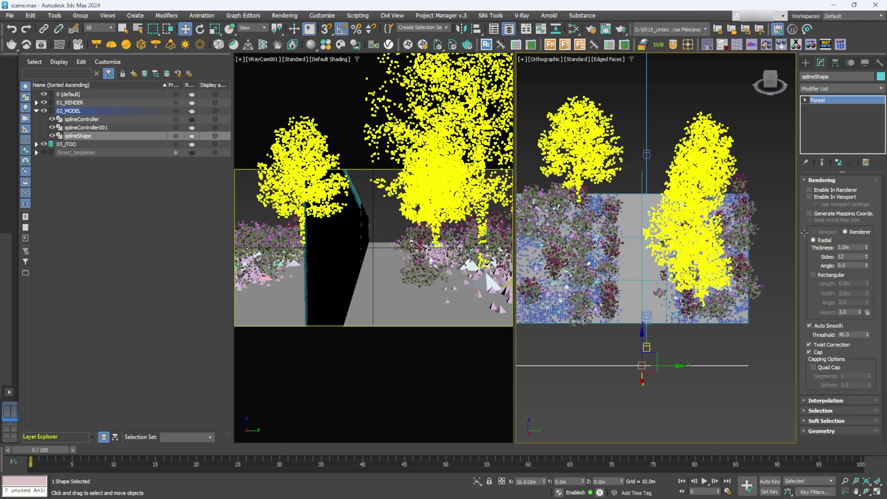
Increase the density falloff Exclude distance of the F_trees Forest to about 8.74 m
left_click(701, 251)
left_click_drag(803, 287, 806, 180)
scroll(810, 376, "down", 3)
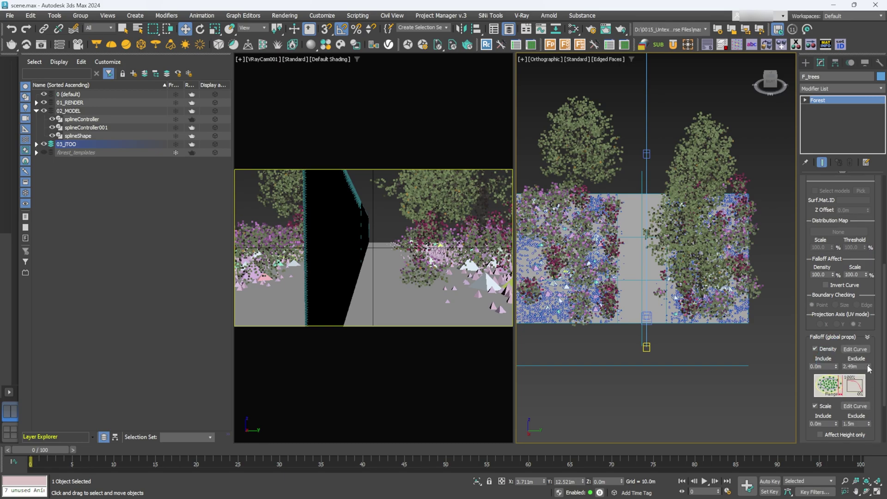
left_click_drag(868, 368, 875, 202)
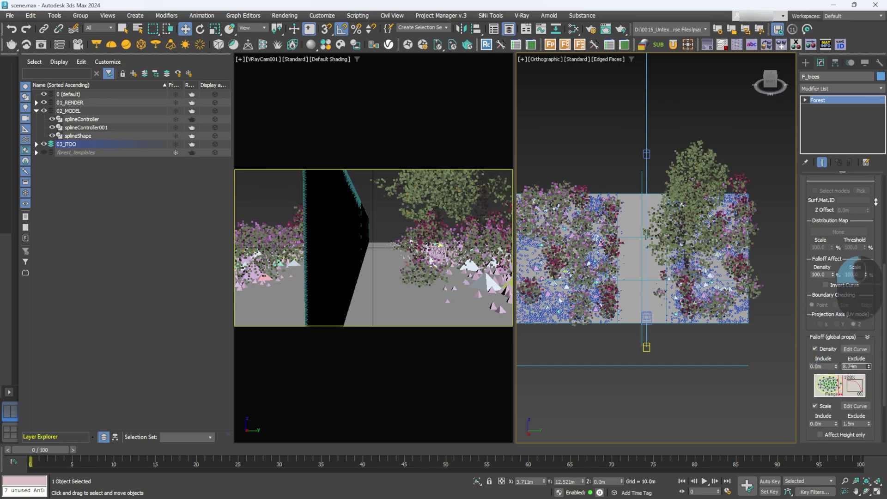
Try bending the path by moving an inner vertex of splineController about 2.08 m along Y
middle_click_drag(702, 295, 527, 256, "alt")
key("alt+w")
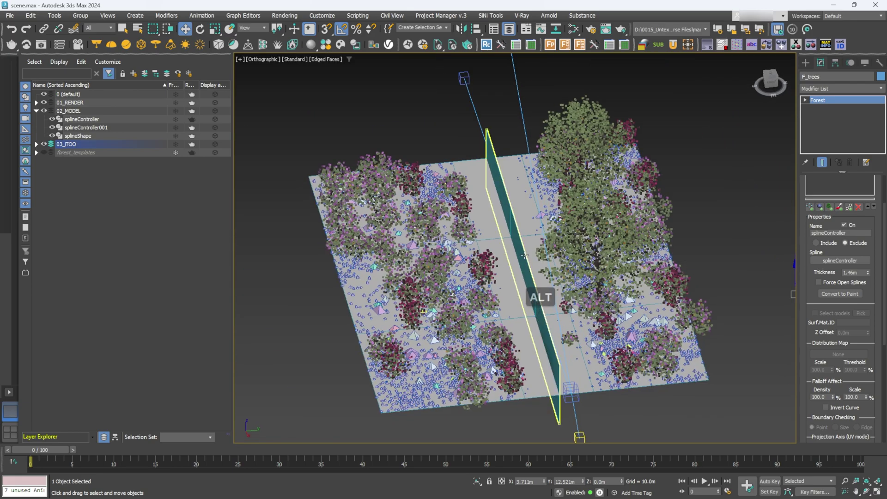
left_click(525, 255)
left_click(823, 108)
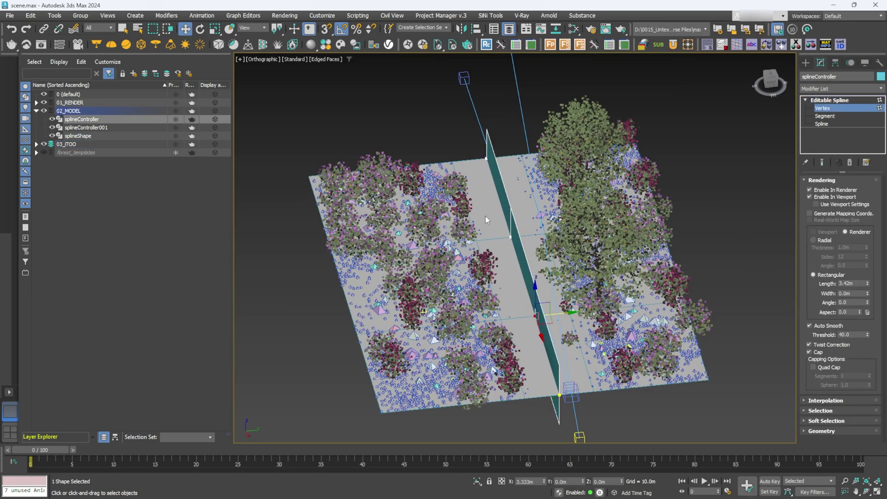
left_click(510, 237)
middle_click_drag(513, 235, 526, 240, "alt")
left_click_drag(542, 230, 583, 229)
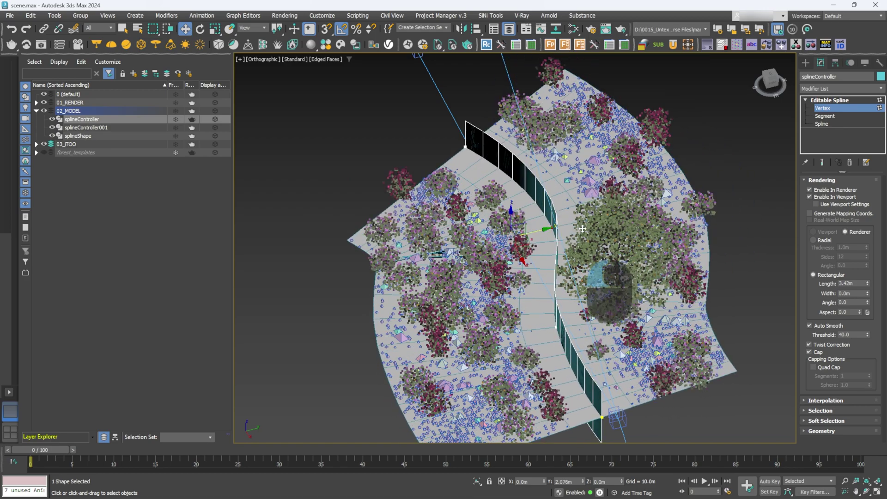
right_click(583, 229)
Try lowering splineController's inner vertex at X 3.333 m by about 1.35 m along Z
middle_click_drag(583, 229, 613, 273, "alt")
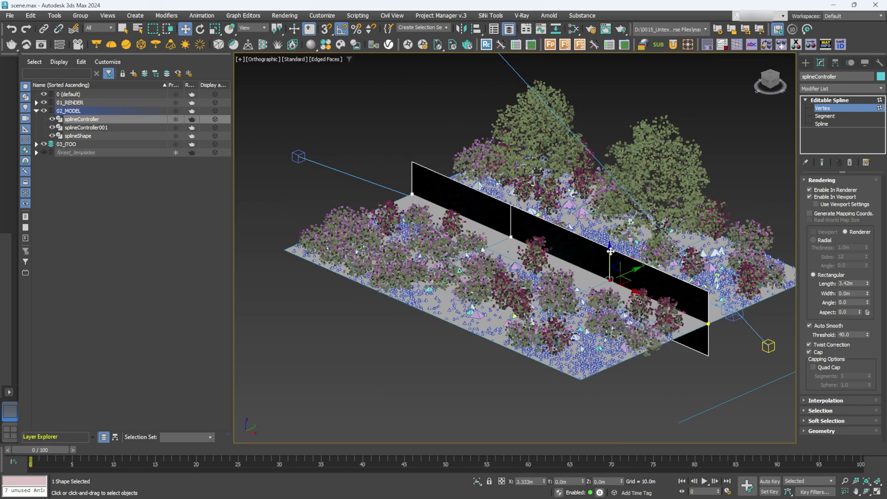
left_click_drag(611, 251, 621, 281)
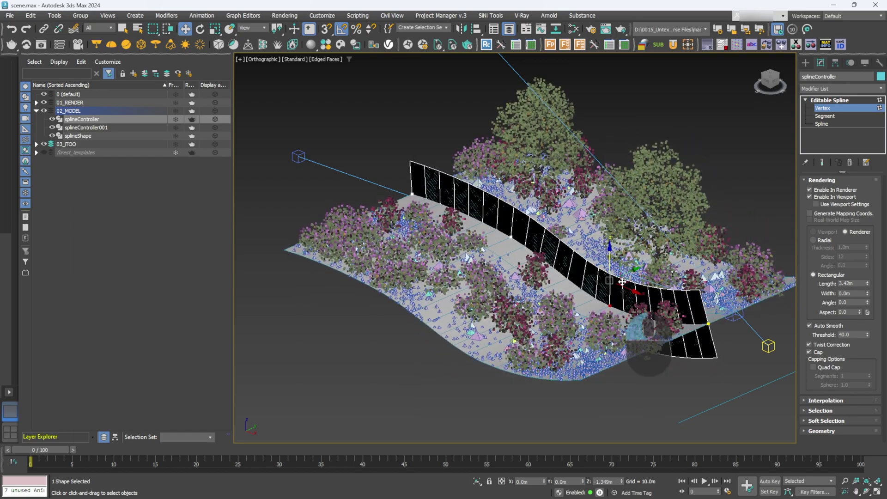
key("ctrl+z")
middle_click_drag(622, 282, 679, 307, "alt")
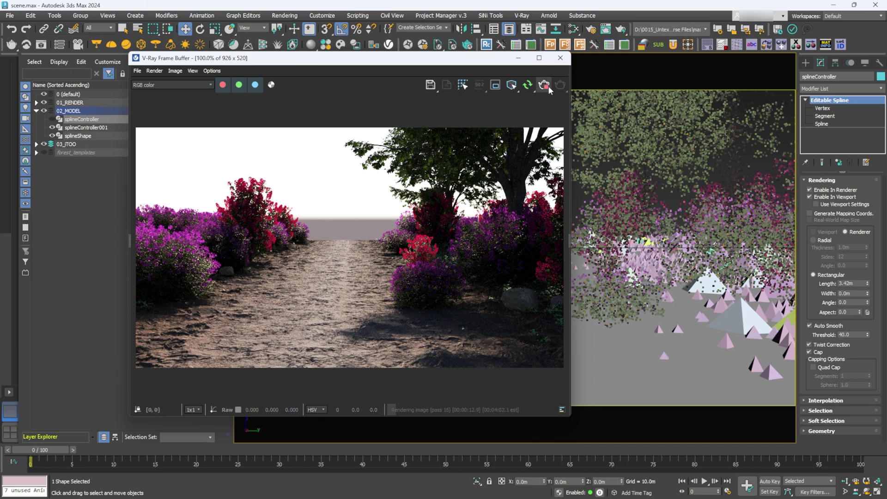
Close the frame buffer and move splineController's inner vertex at X 3.333 m to about Y -1.74 m and Z -0.82 m
left_click(560, 58)
key("alt+w")
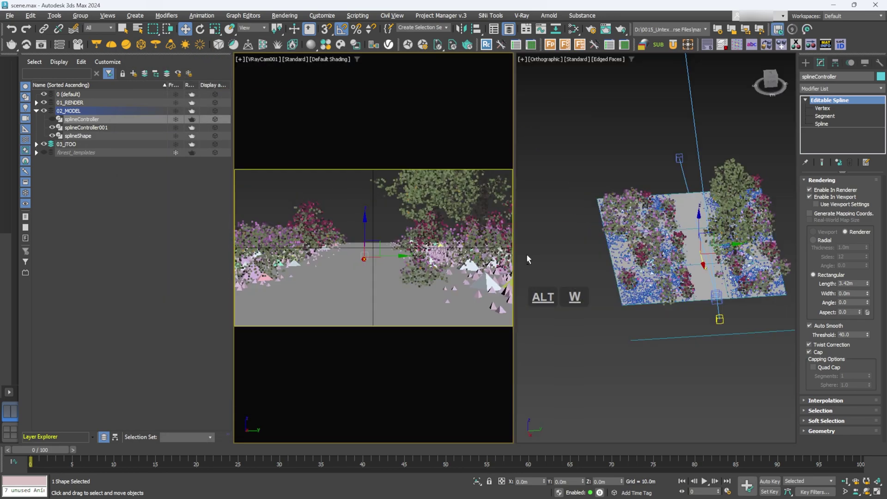
middle_click(685, 276)
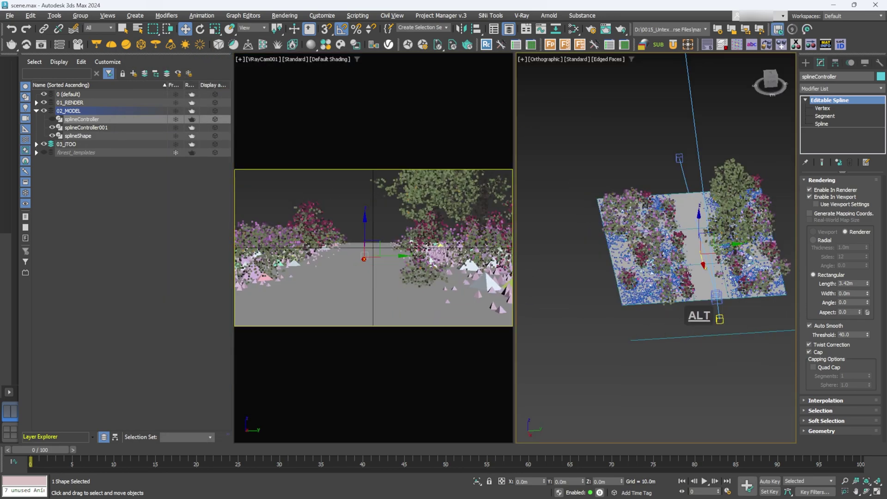
left_click(822, 108)
middle_click_drag(628, 217, 640, 256, "alt")
scroll(639, 255, "up", 3)
left_click_drag(645, 238, 594, 255)
middle_click_drag(578, 223, 699, 304)
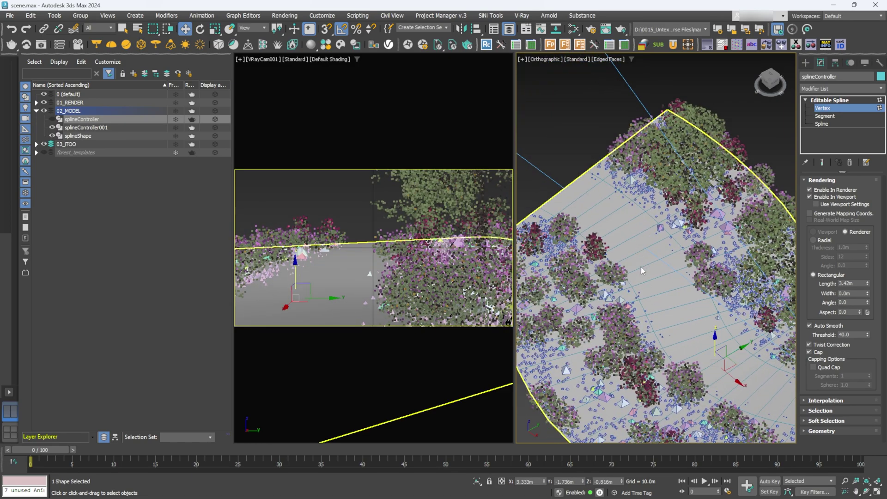
Raise splineController's inner vertex at X -3.333 m to about Z 0.57 m and render the camera view
left_click(660, 254)
left_click_drag(656, 237, 661, 224)
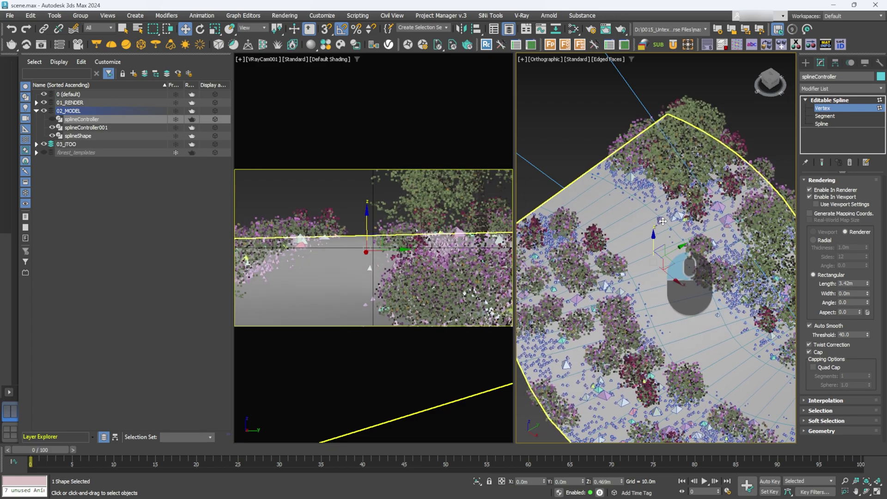
left_click(835, 100)
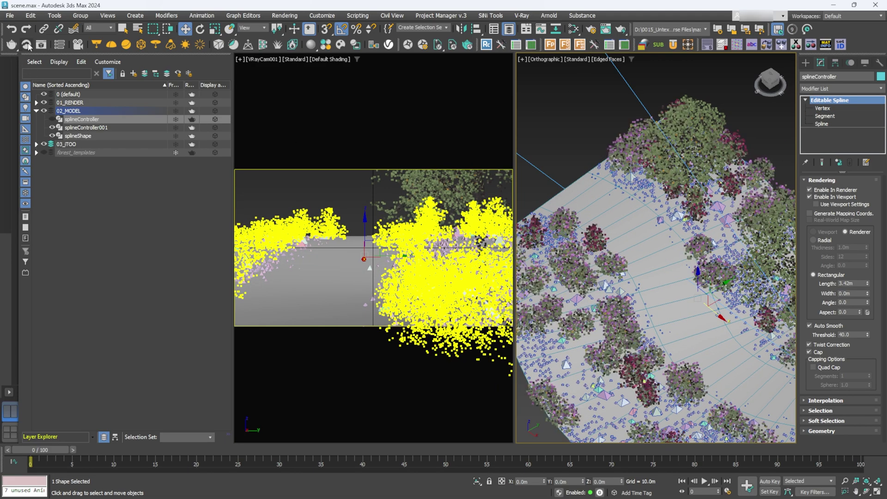
key("shift+q")
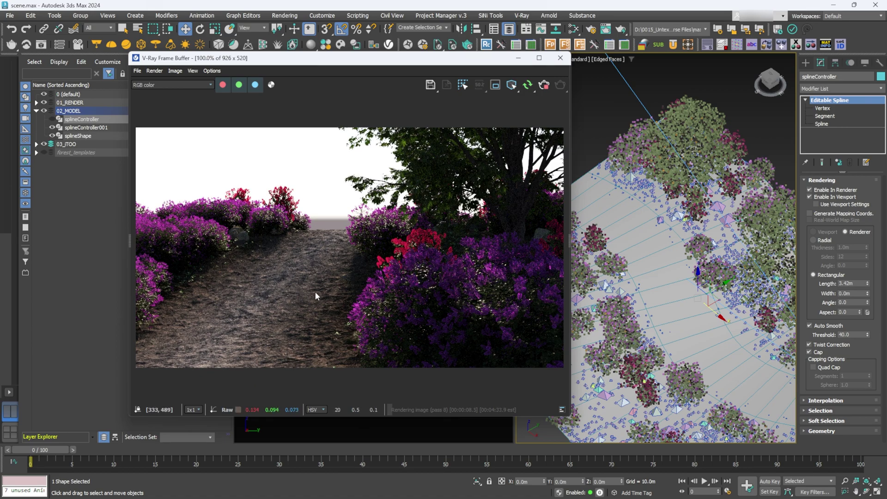
left_click_drag(378, 64, 343, 70)
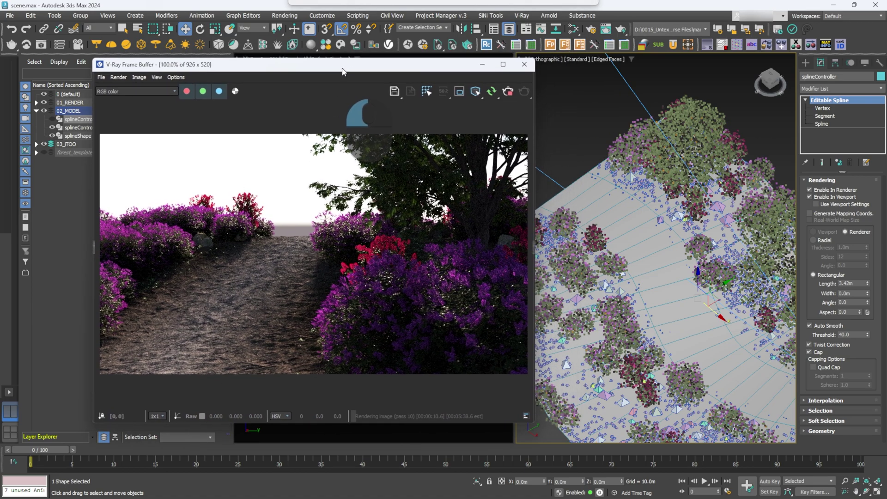
Set the Distance of the VRayDistanceTex Map #4 to 1.0 and check the path in the running render
left_click(574, 33)
left_click_drag(439, 64, 620, 55)
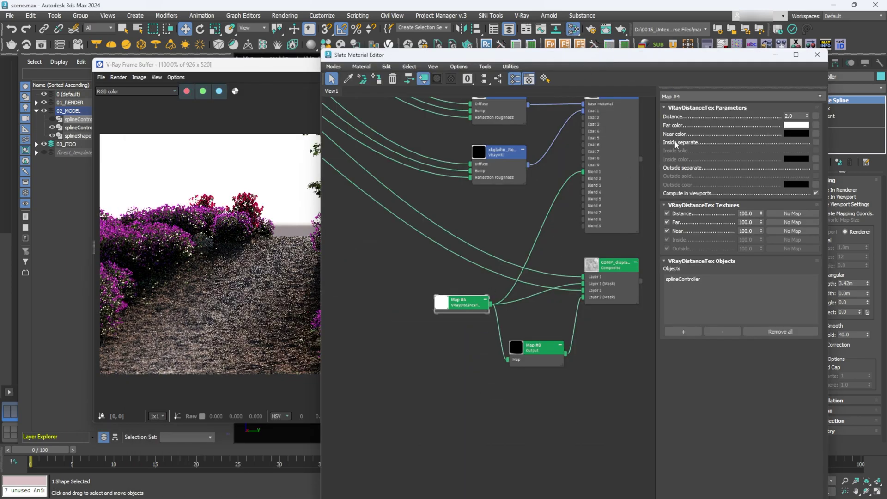
left_click_drag(793, 116, 766, 117)
type("1")
key("Return")
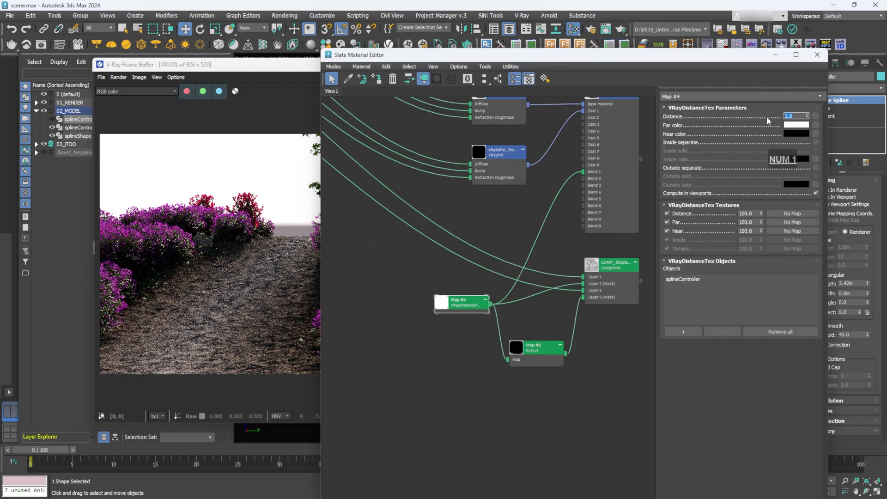
left_click(293, 234)
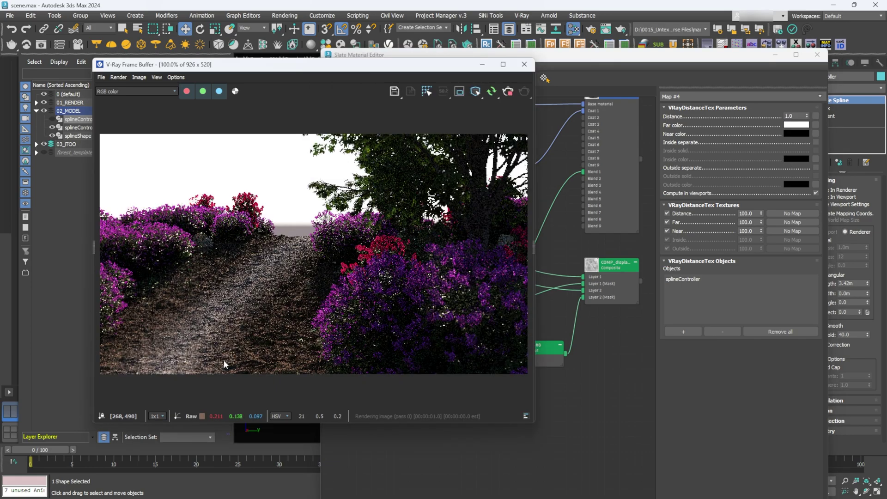
scroll(232, 287, "up", 1)
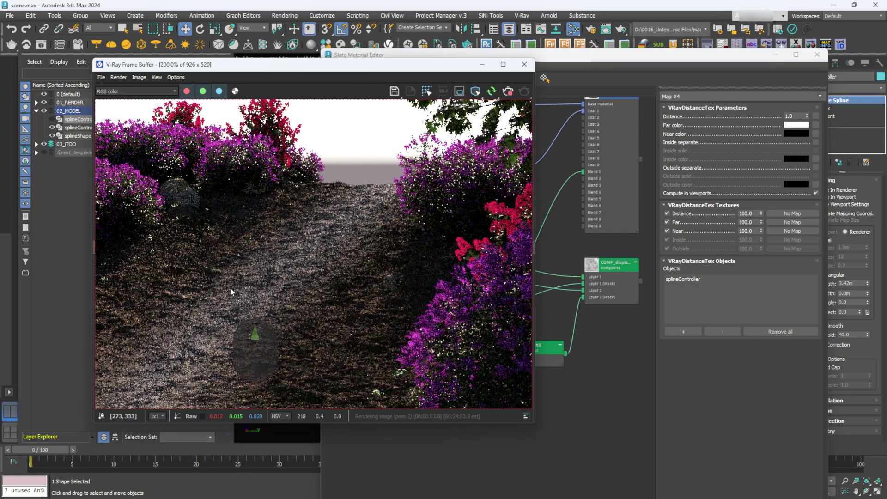
scroll(208, 342, "down", 1)
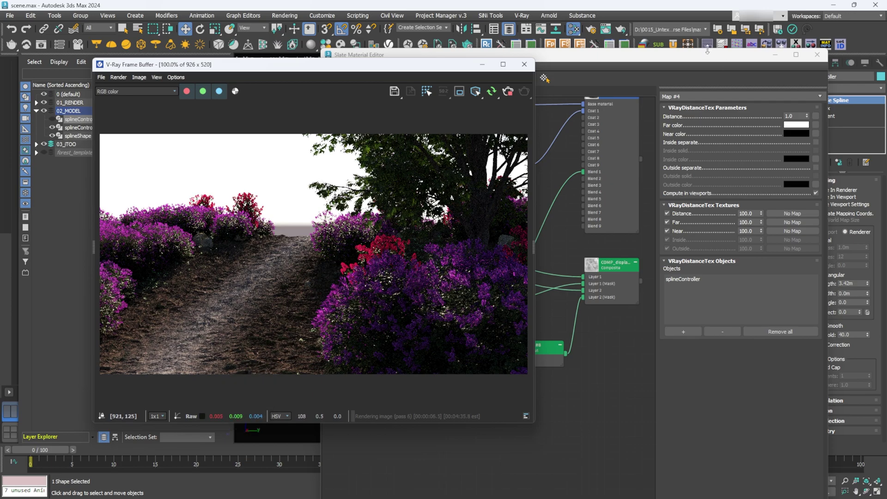
left_click(817, 55)
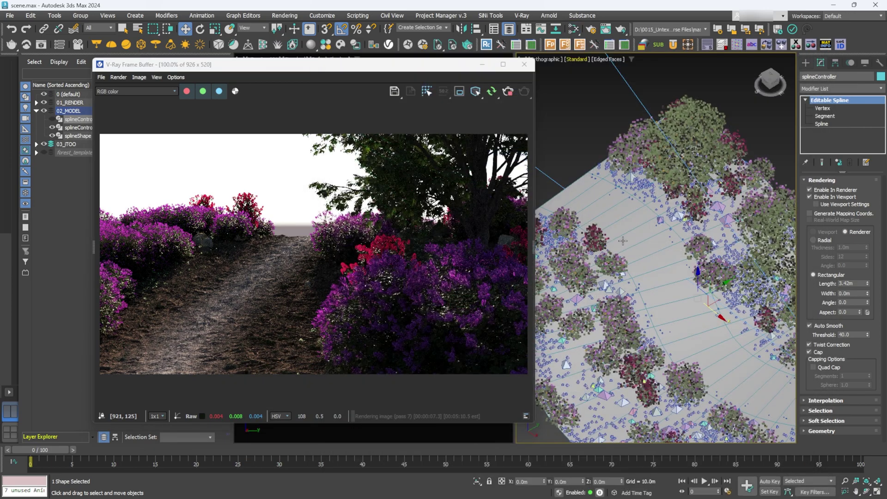
Select the F_trees Forest object and close the V-Ray Frame Buffer
left_click(692, 136)
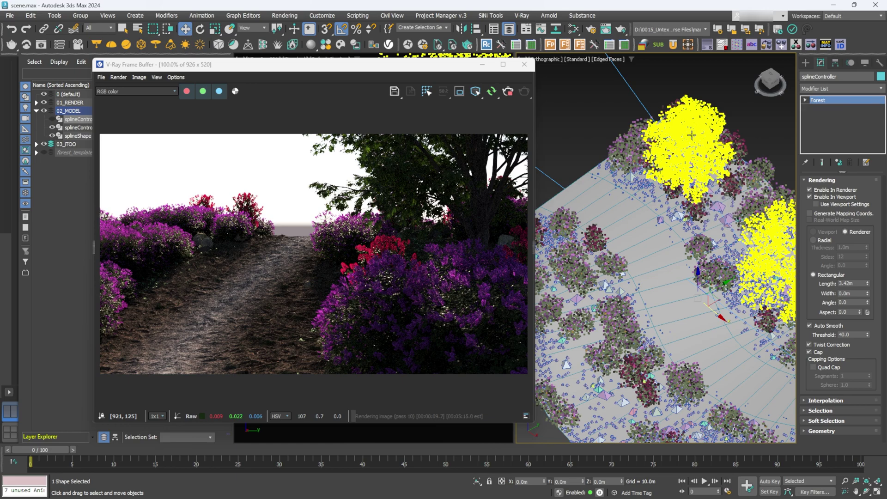
left_click(690, 175)
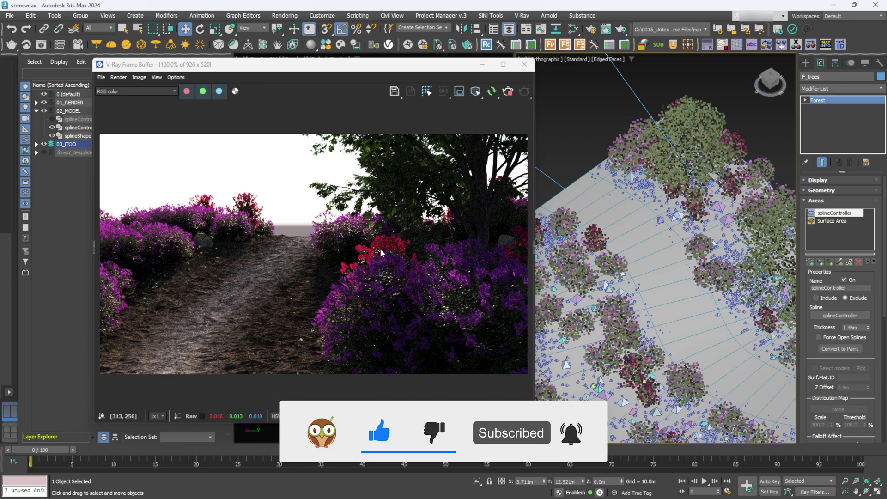
scroll(696, 335, "down", 2)
middle_click_drag(698, 341, 646, 296)
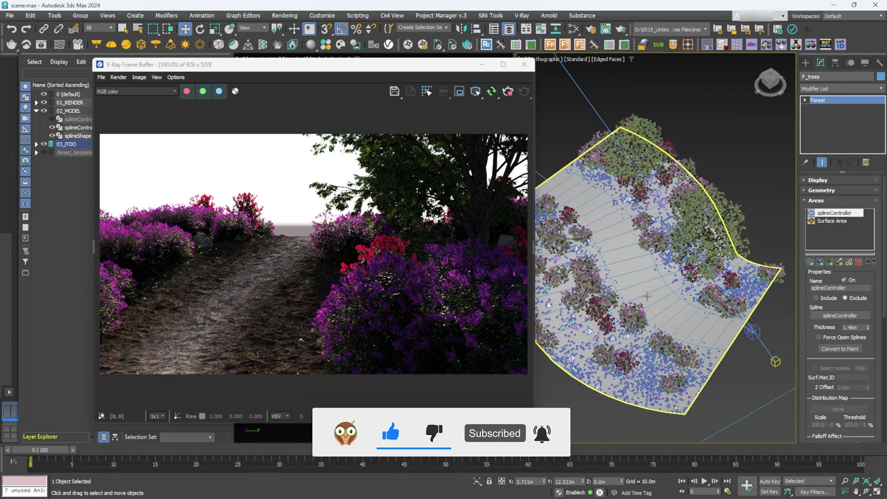
left_click(524, 65)
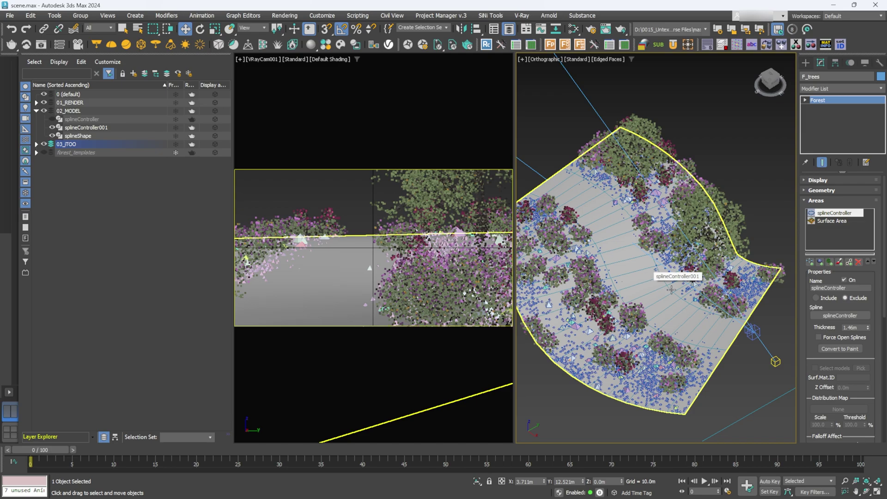
middle_click_drag(671, 289, 670, 259, "alt")
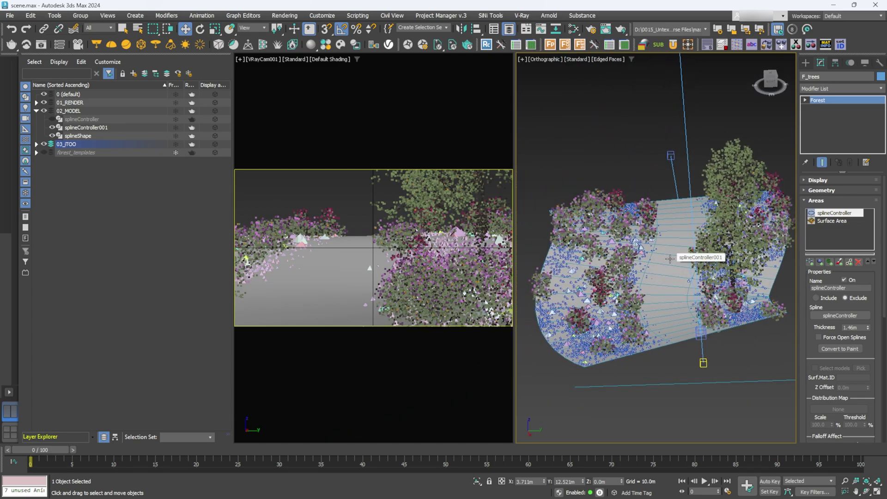